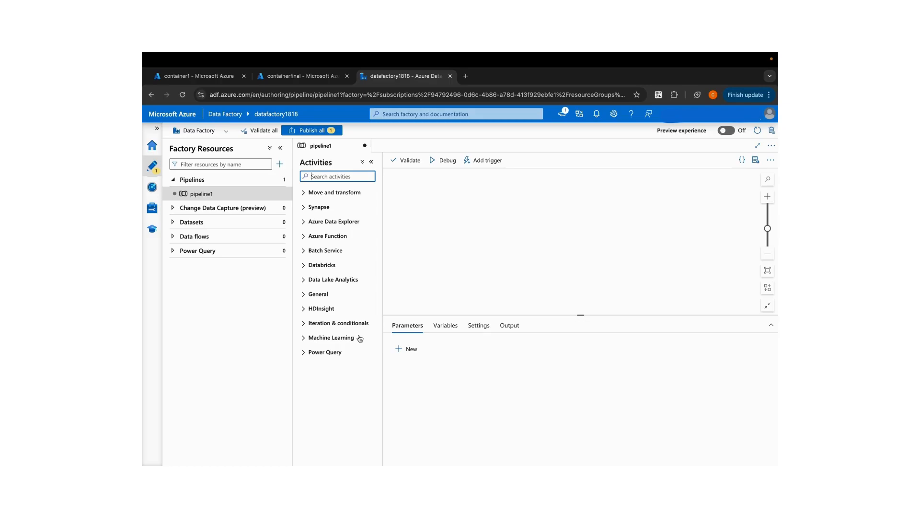
Review the source container container1, the destination container containerfinal and the pipeline1 canvas in Data Factory.
left_click(191, 79)
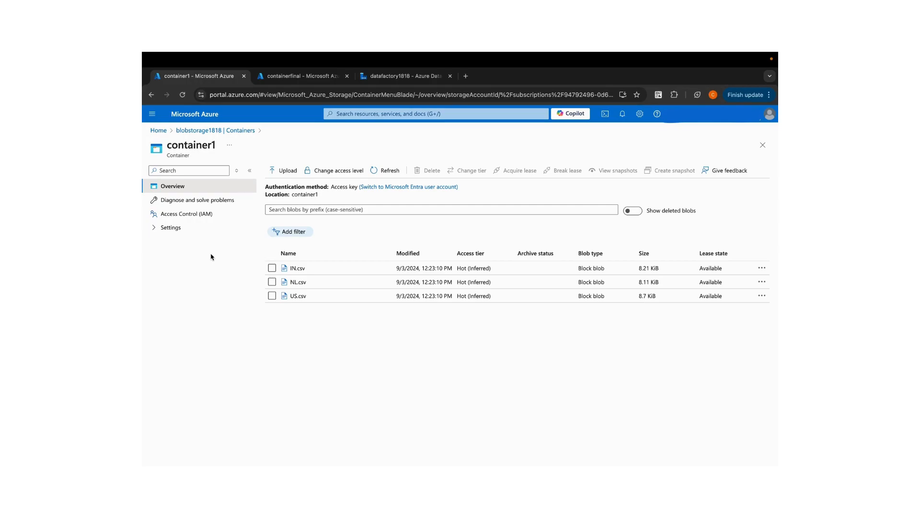
left_click(298, 76)
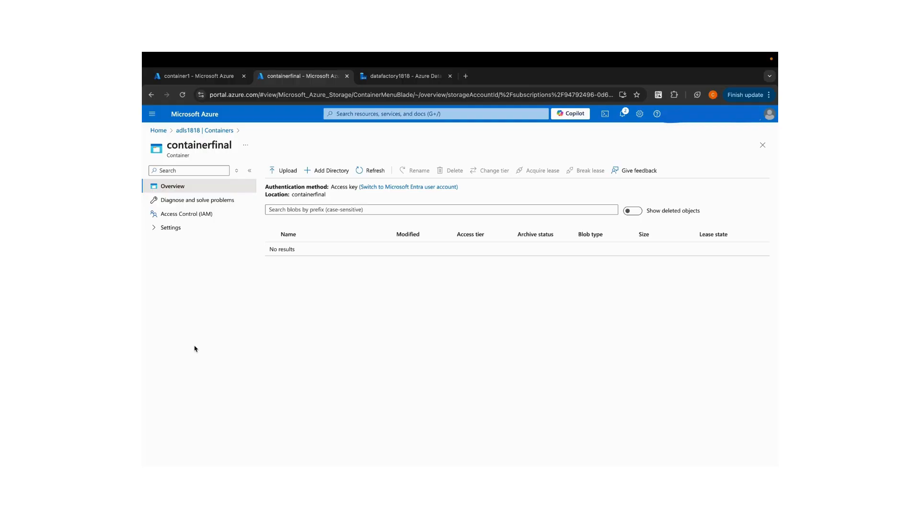
left_click(384, 77)
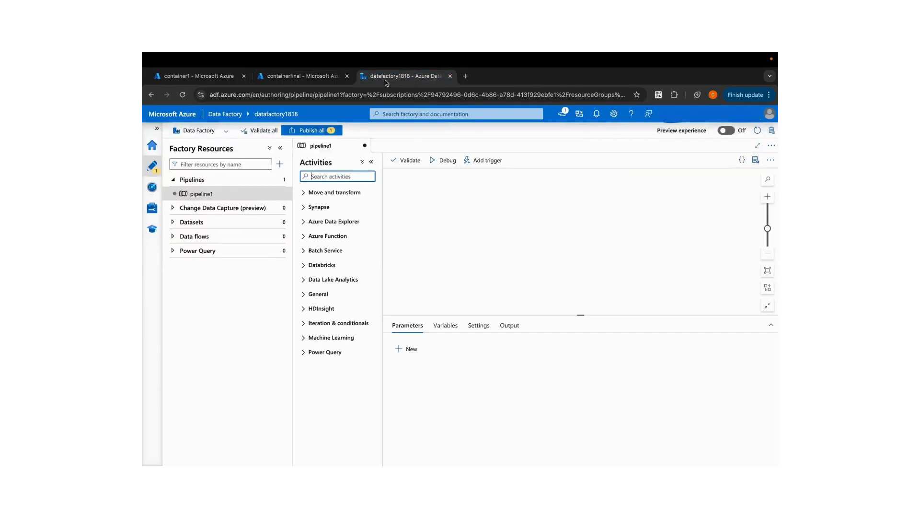
left_click(277, 181)
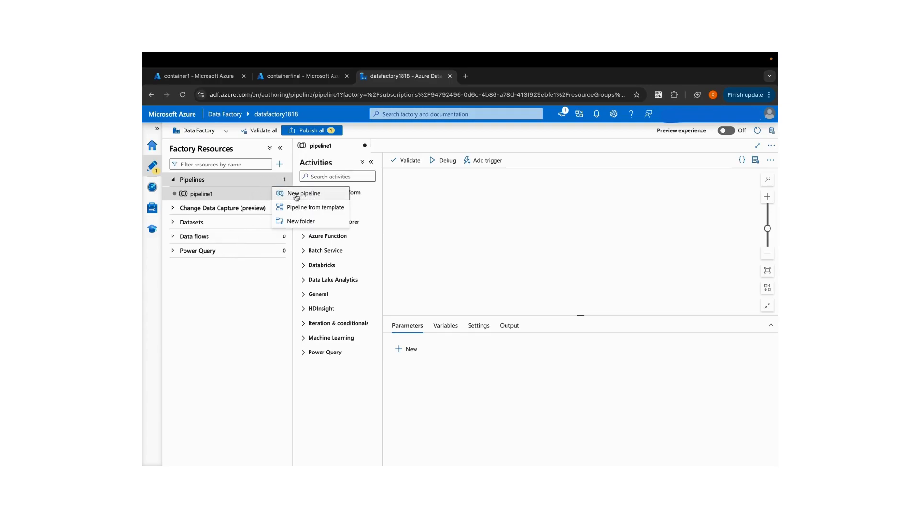
left_click(488, 219)
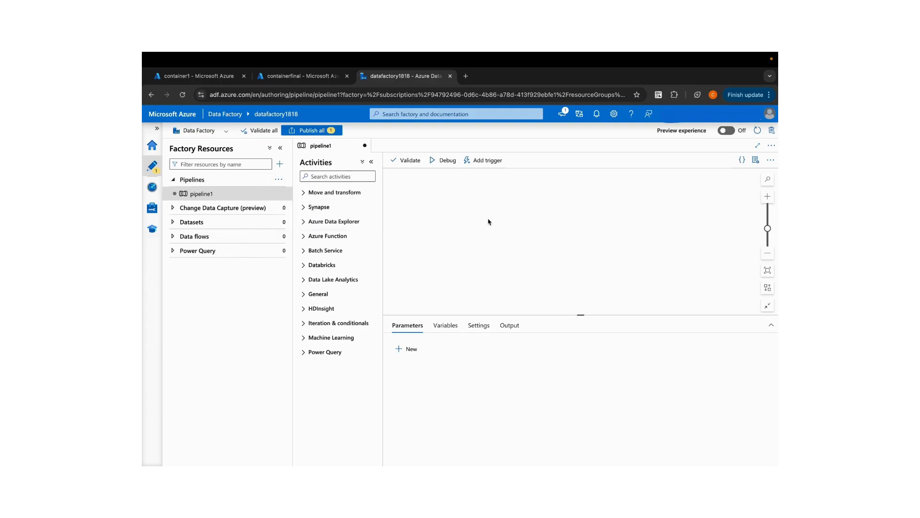
left_click(346, 177)
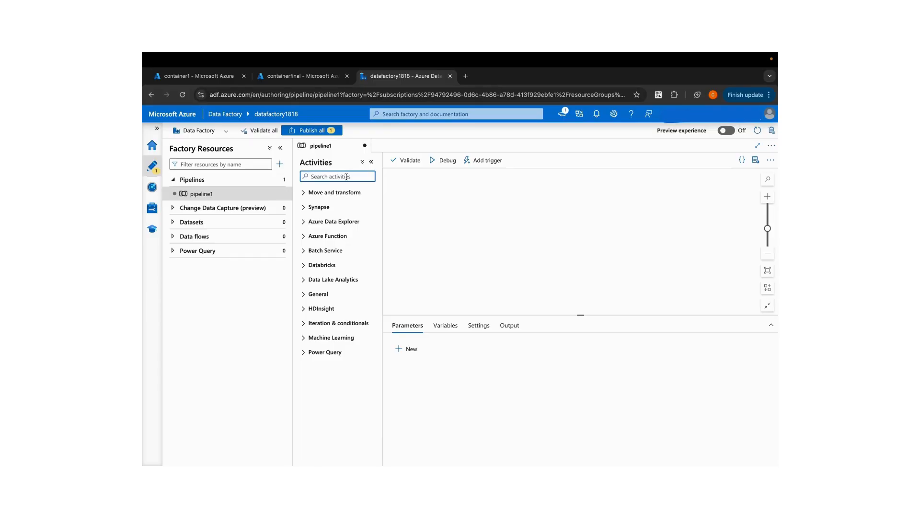
left_click(191, 76)
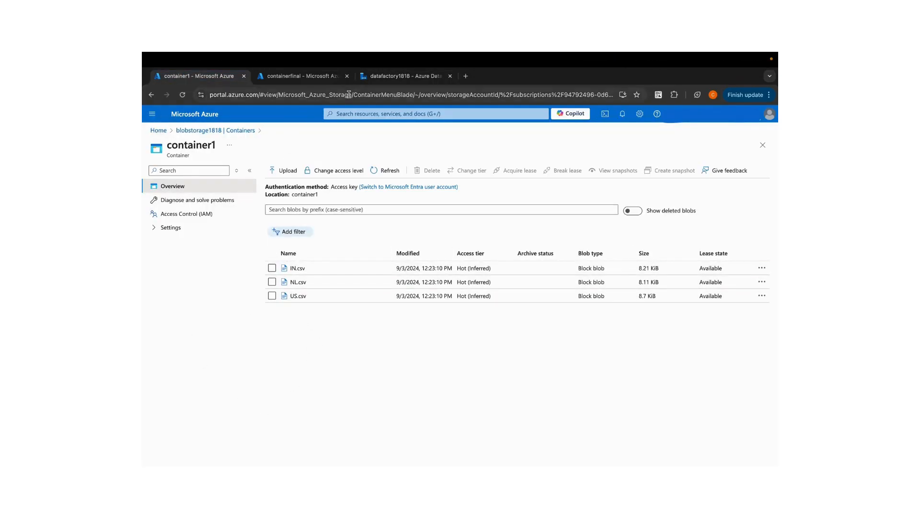
left_click(390, 76)
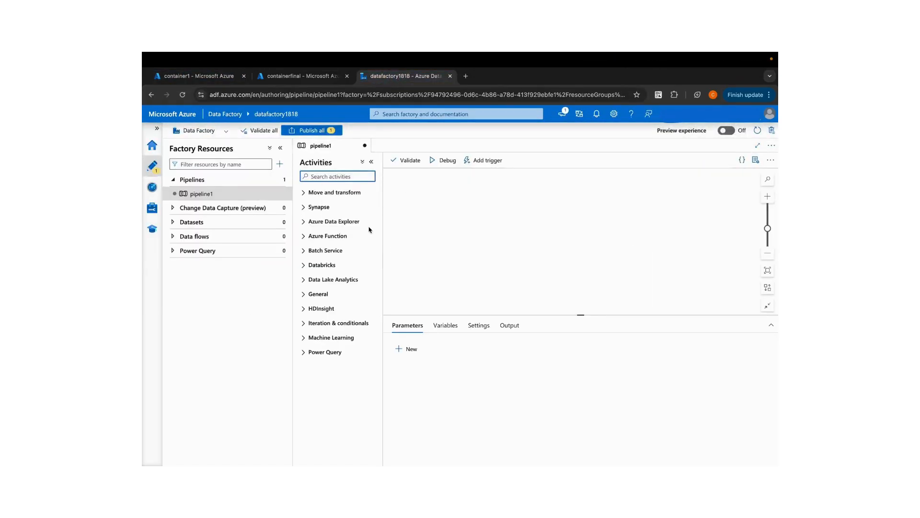
left_click(225, 75)
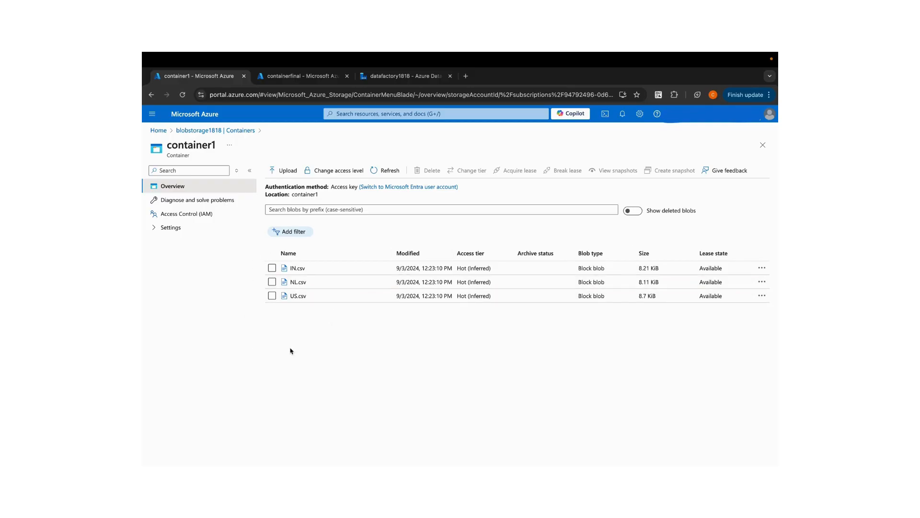
Return to Data Factory, find the metadata activity and add a Get Metadata activity to pipeline1.
left_click(398, 80)
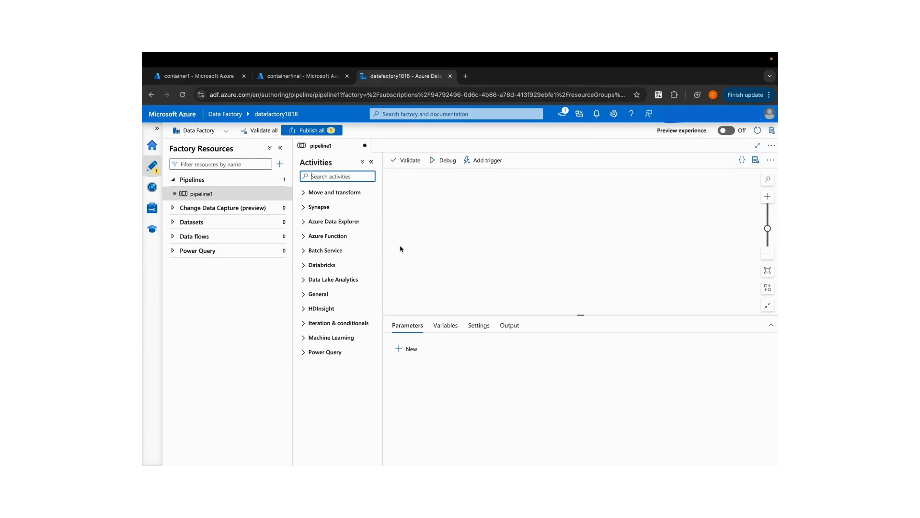
type("mer")
key("BackSpace")
type("ta")
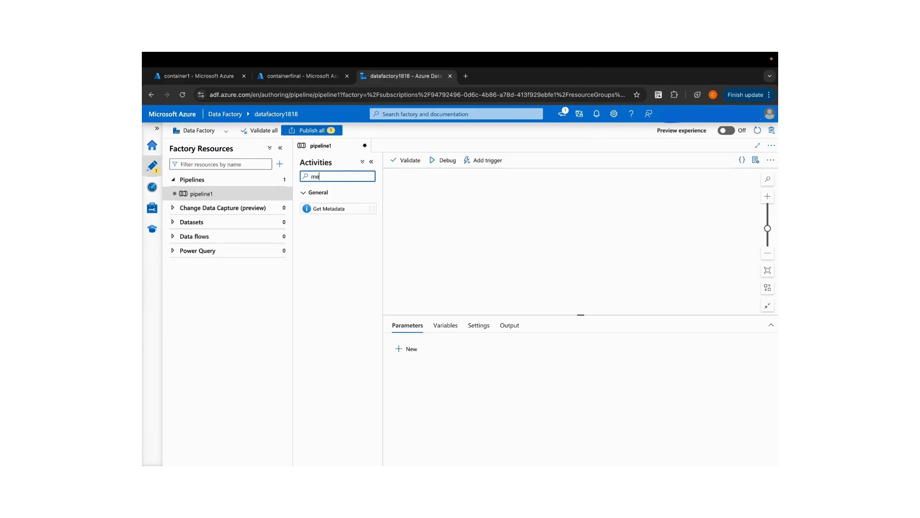
left_click_drag(345, 209, 476, 238)
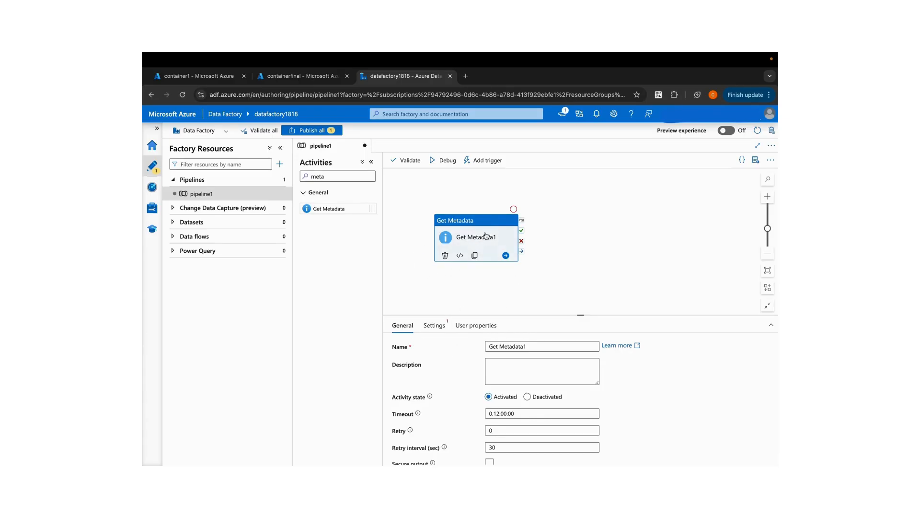
Start a new Azure Blob Storage dataset in DelimitedText format for the Get Metadata activity and name it blob1818.
left_click(433, 325)
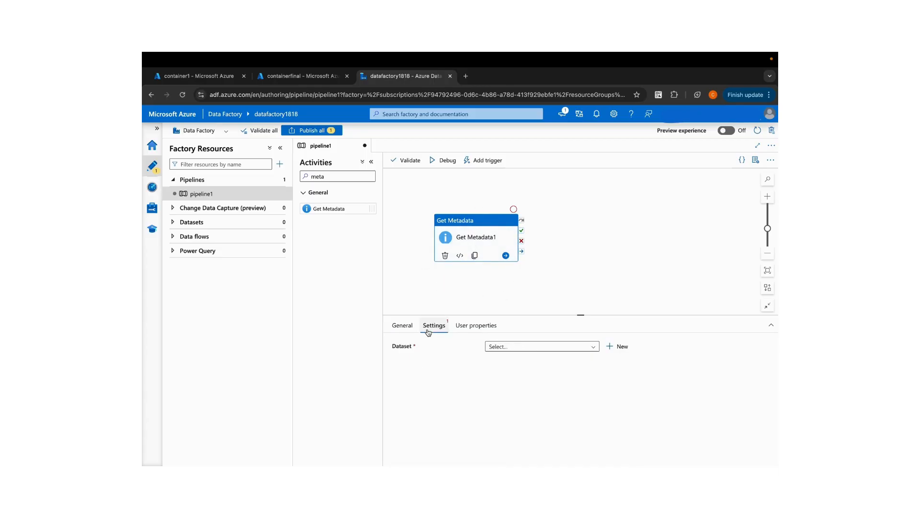
left_click(510, 346)
left_click(619, 346)
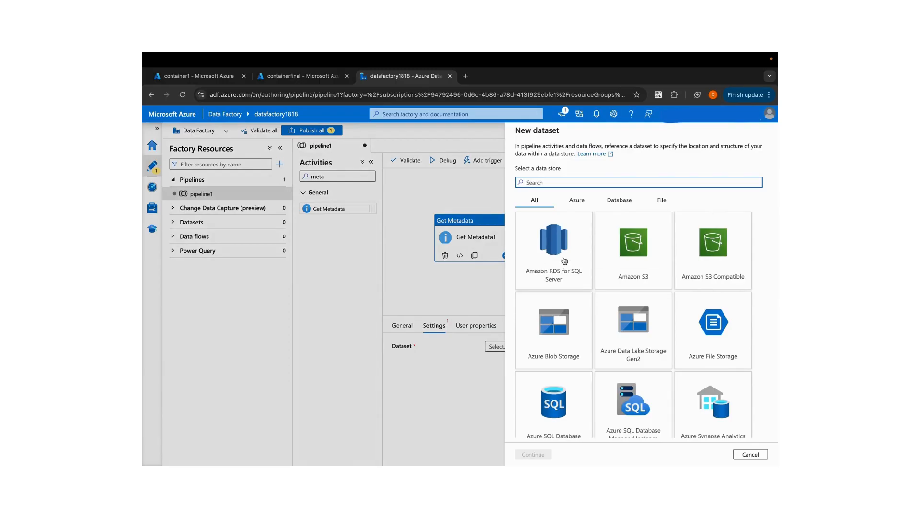
type("blob")
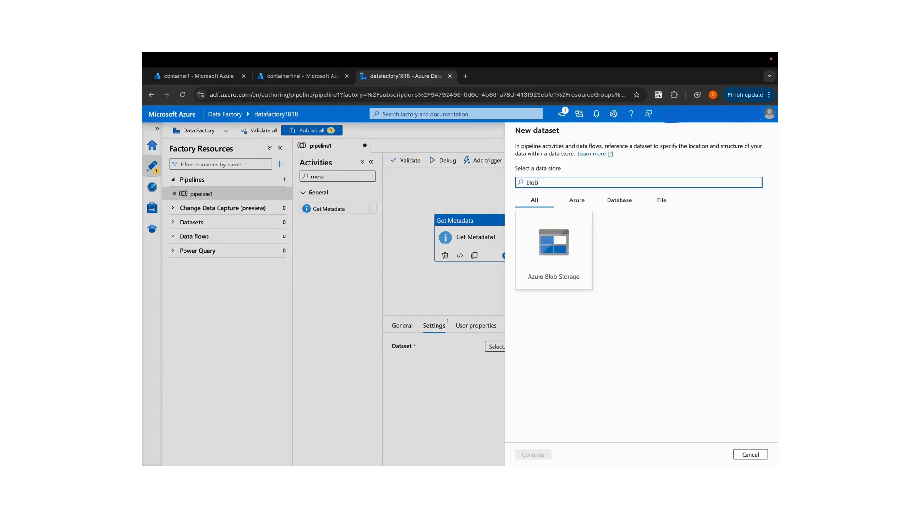
left_click(562, 263)
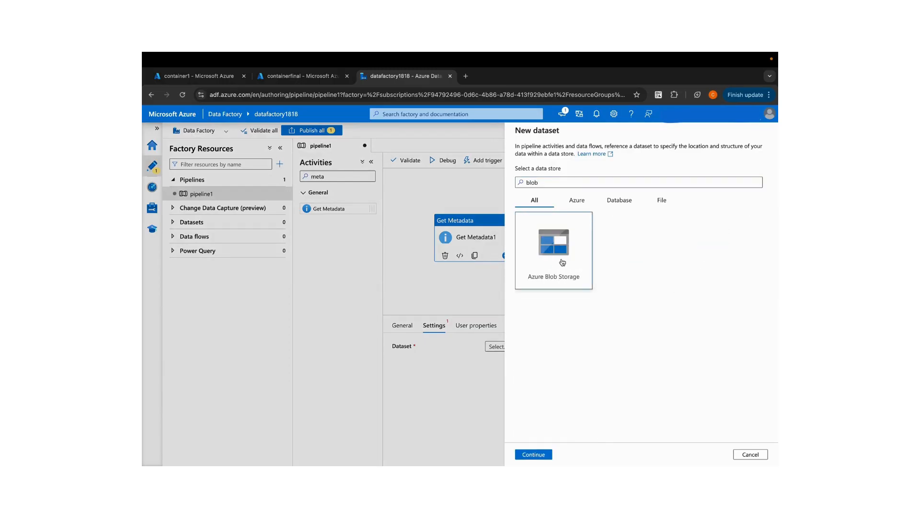
left_click(534, 454)
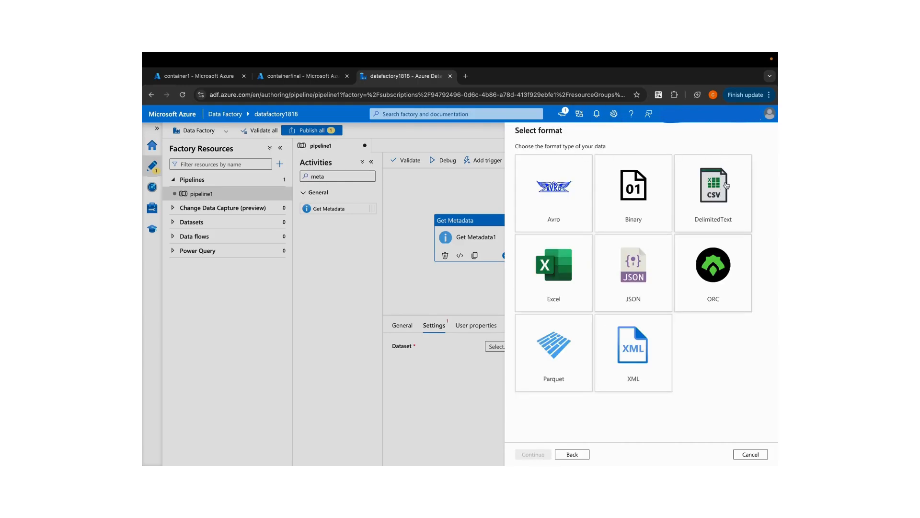
left_click(714, 204)
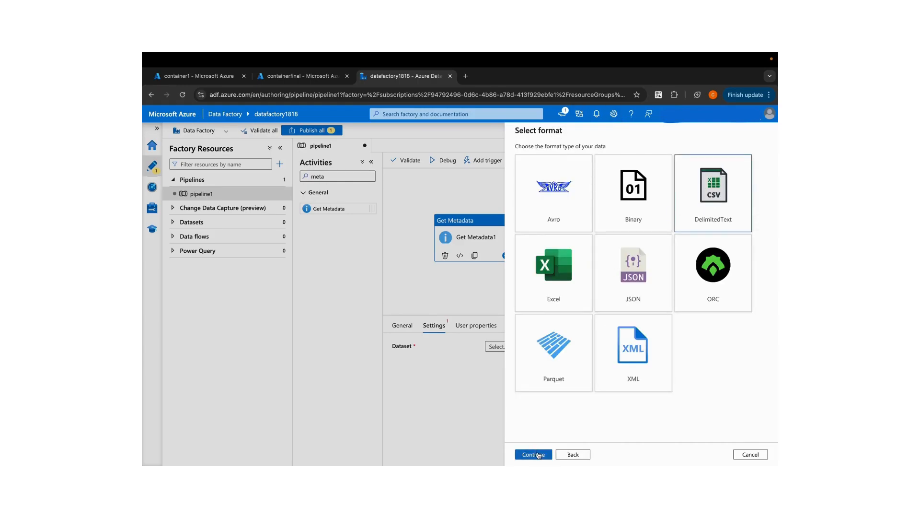
left_click(535, 454)
double_click(554, 155)
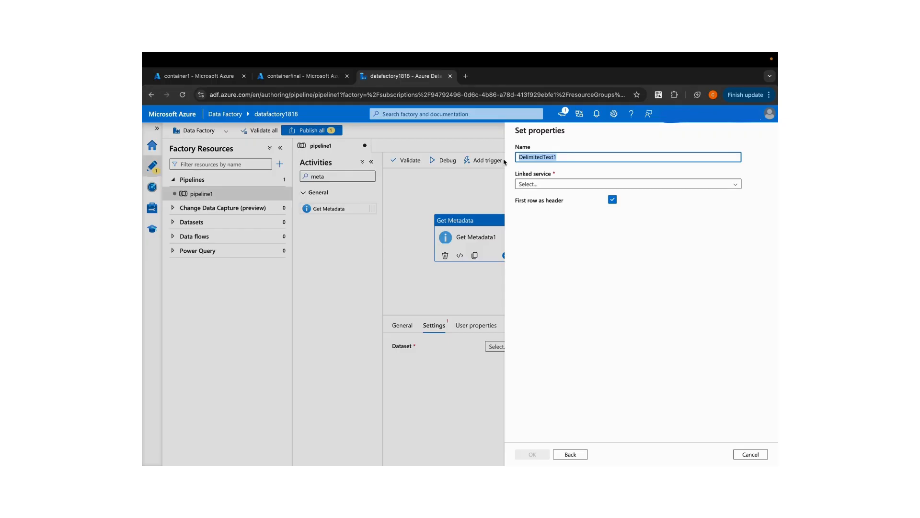
type("blob1818")
Create a new linked service for the dataset using the Azure for Students subscription and the blobstorage1818 storage account.
left_click(529, 183)
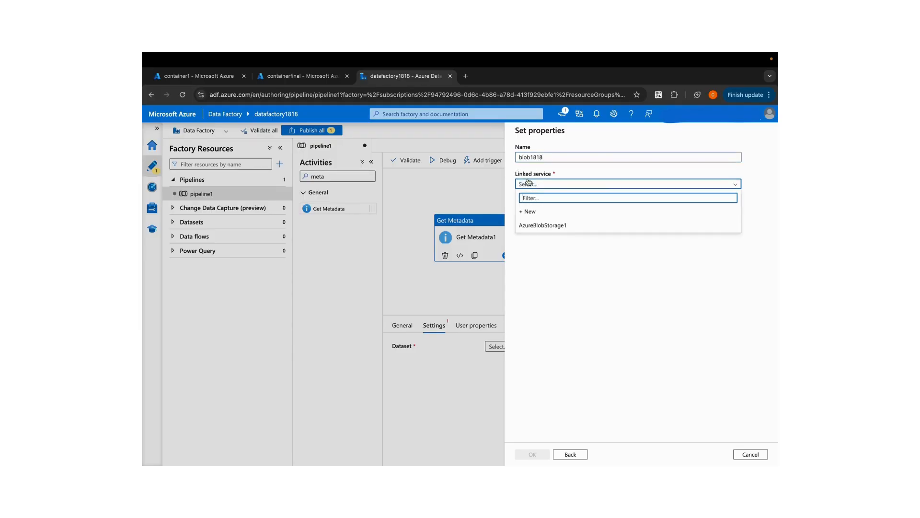
left_click(540, 215)
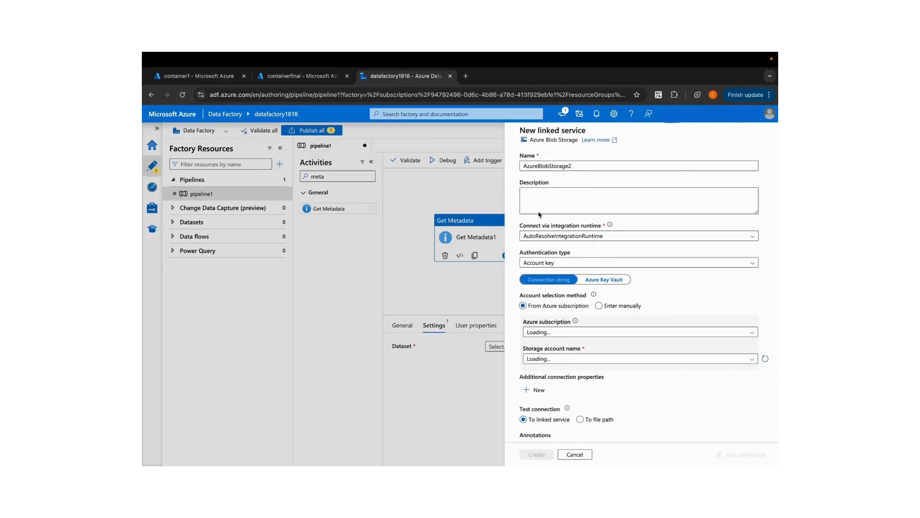
left_click(549, 332)
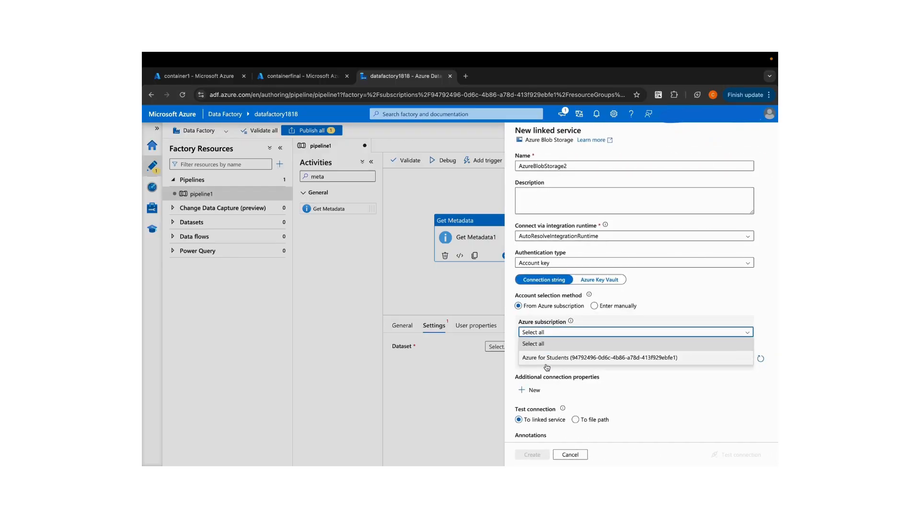
left_click(547, 358)
left_click(547, 360)
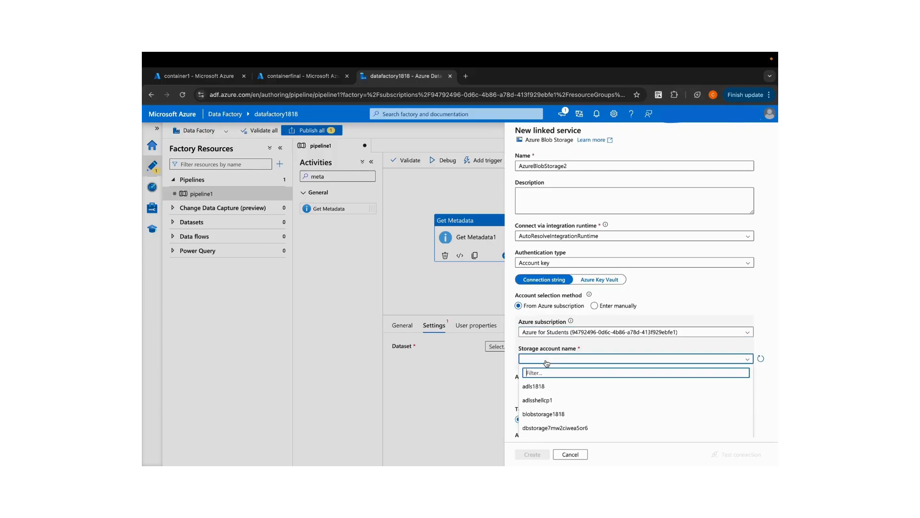
scroll(543, 389, "down", 1)
left_click(544, 390)
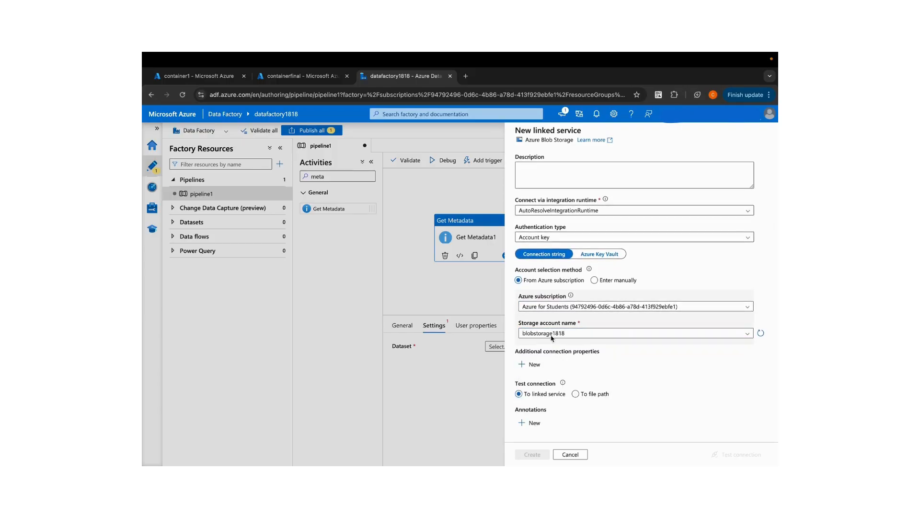
scroll(544, 335, "down", 1)
scroll(575, 288, "up", 1)
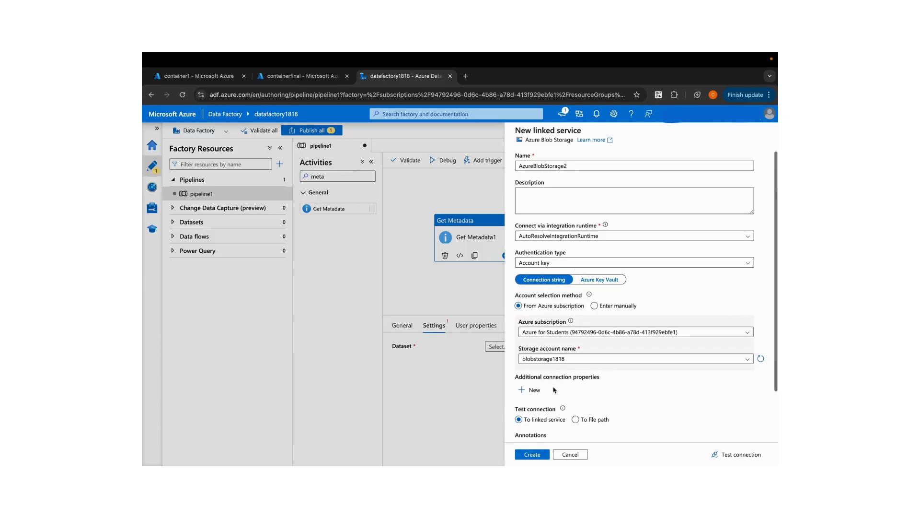
left_click(533, 454)
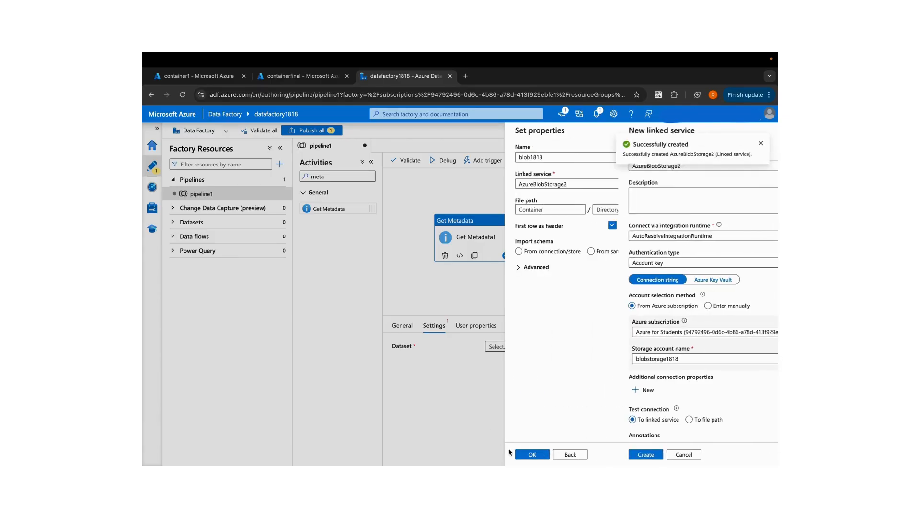
Set the dataset's file path to the container1 folder and finish creating the dataset.
left_click(748, 210)
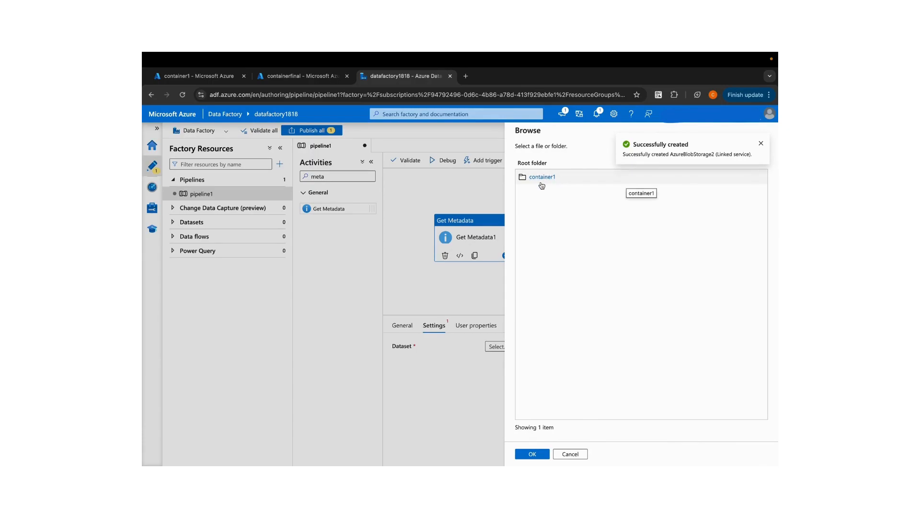
left_click(543, 179)
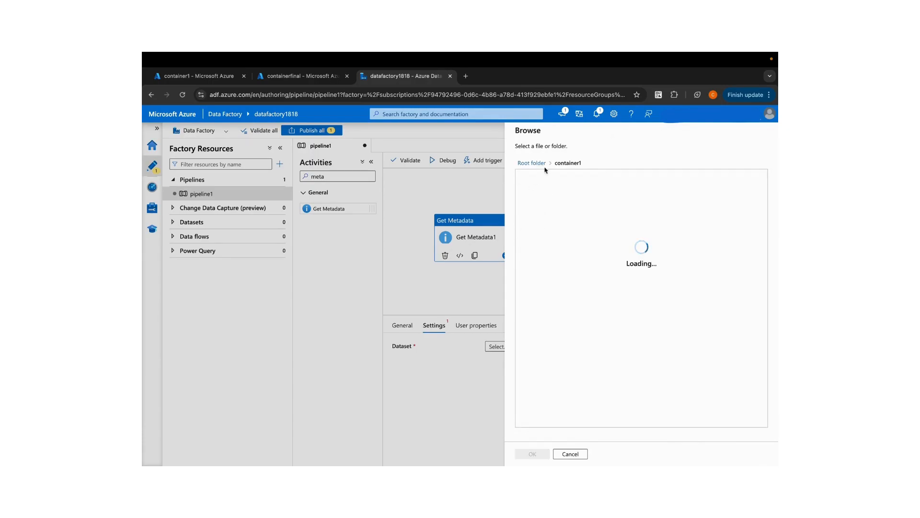
left_click(530, 454)
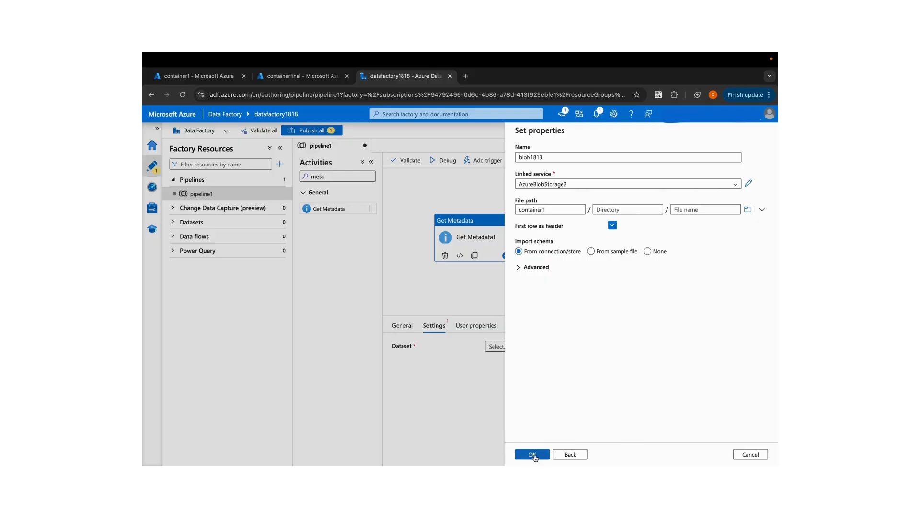
left_click(533, 456)
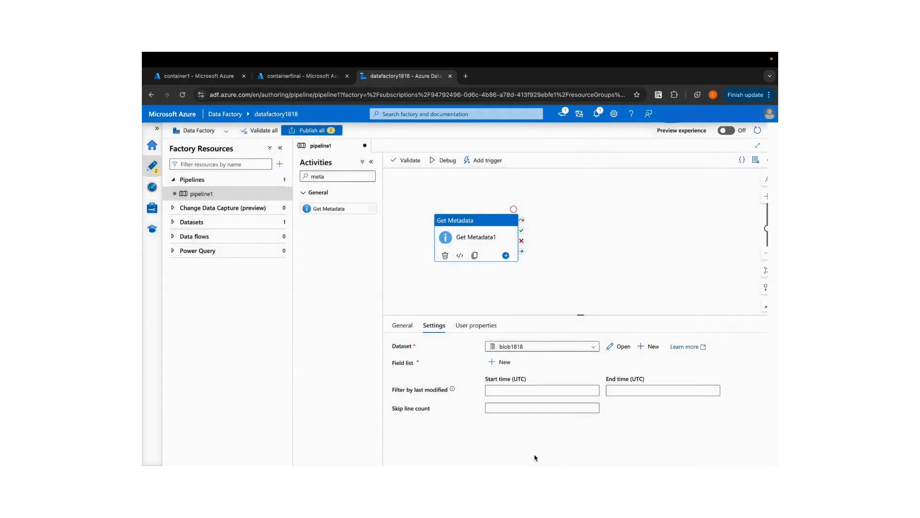
Add a Child items argument to the Get Metadata field list and tick all its arguments.
left_click(496, 362)
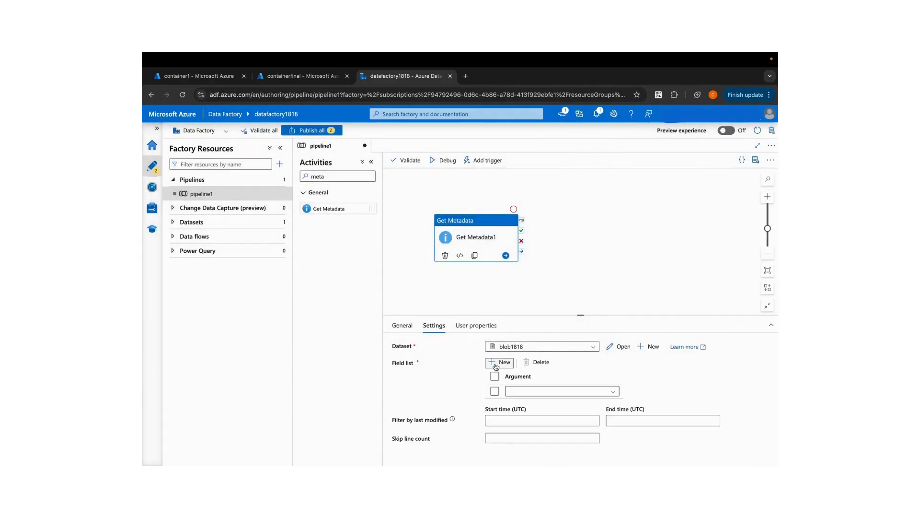
left_click(527, 391)
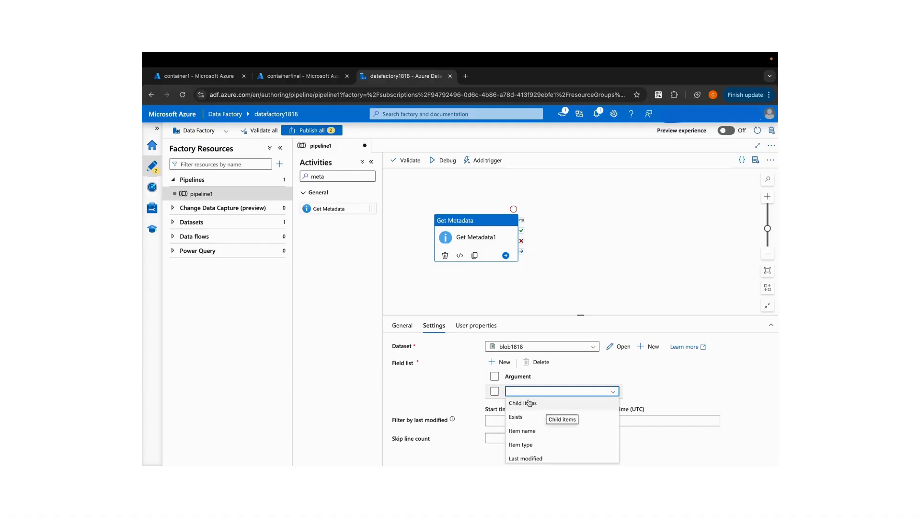
left_click(529, 403)
left_click(495, 378)
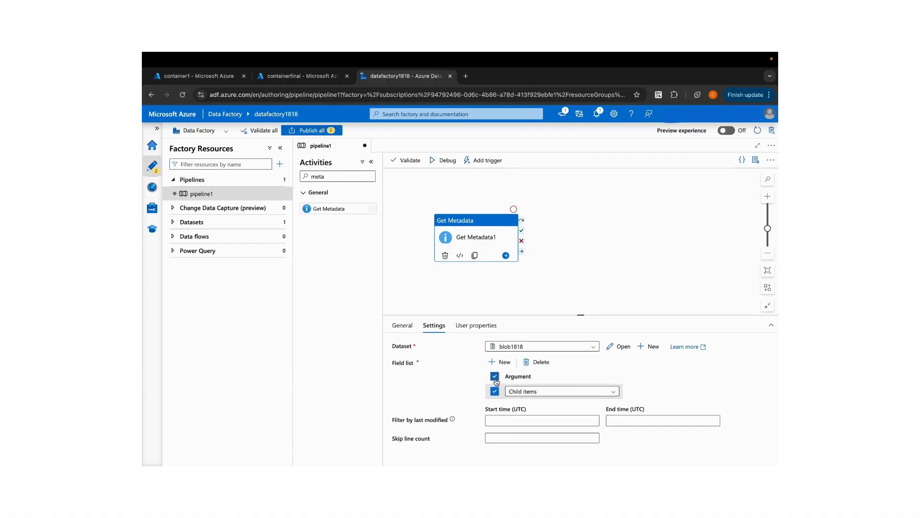
Add Item name and Item type arguments to the Get Metadata activity's field list.
left_click(501, 362)
left_click(527, 406)
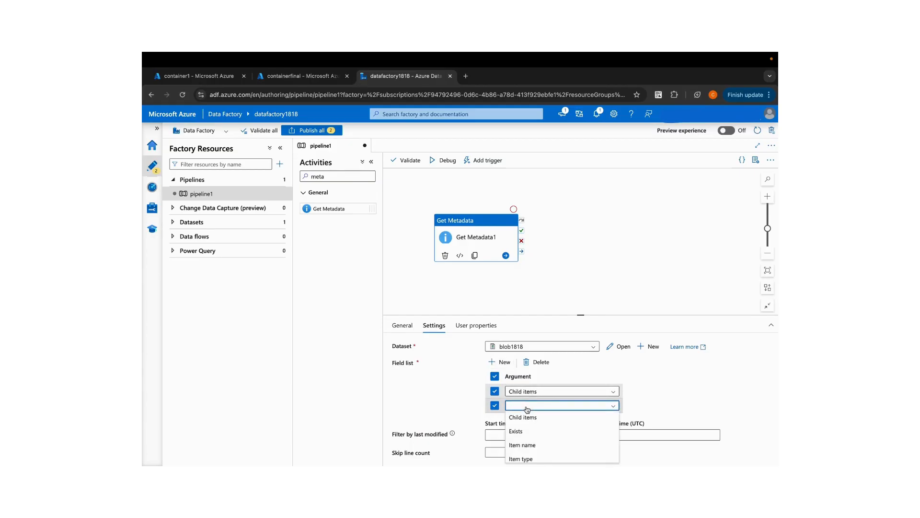
scroll(525, 435, "down", 2)
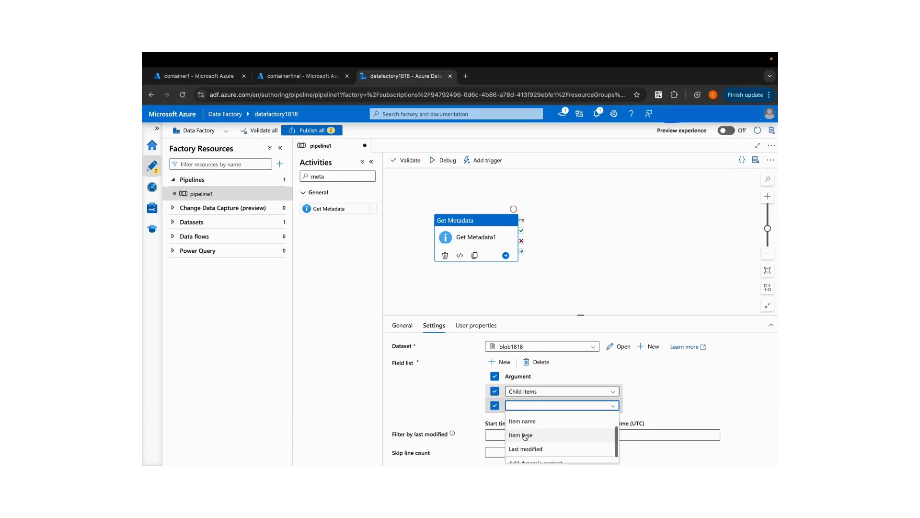
left_click(530, 422)
left_click(497, 364)
left_click(528, 420)
scroll(525, 446, "down", 2)
left_click(521, 429)
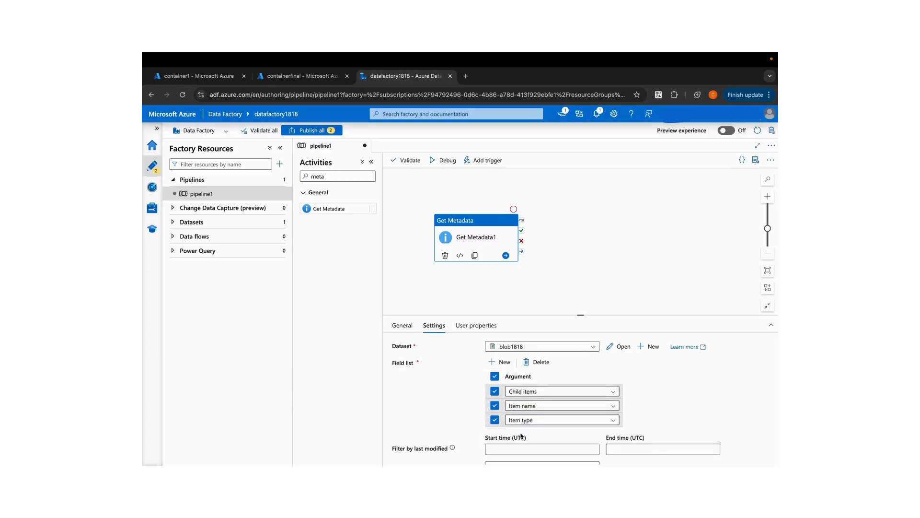
Add a fourth argument row to the Get Metadata field list and try to set it to Last modified.
left_click(496, 366)
left_click(528, 433)
scroll(526, 428, "down", 2)
scroll(525, 427, "down", 2)
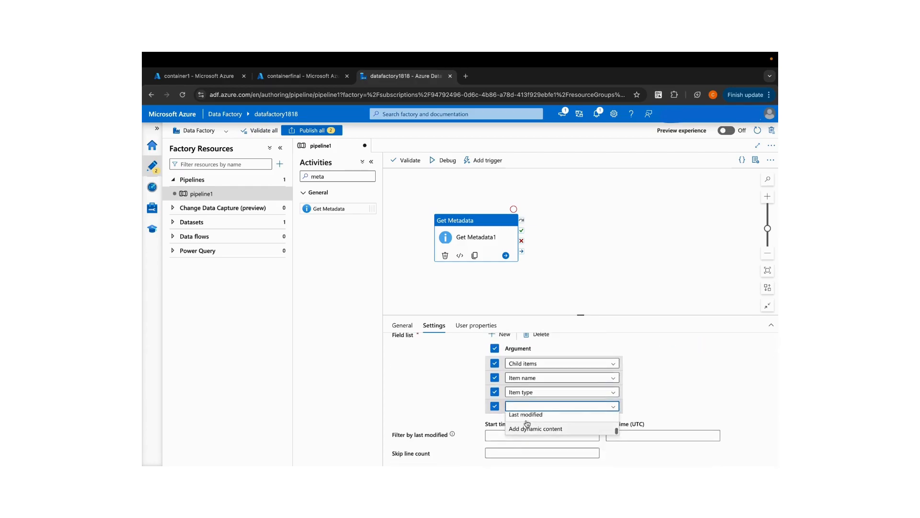
left_click(524, 418)
left_click(571, 293)
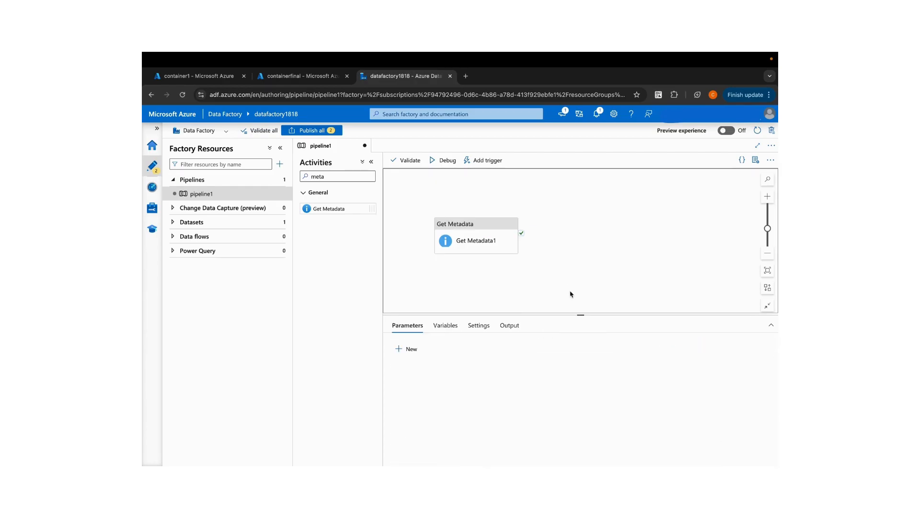
Validate pipeline1 with the Get Metadata activity selected and close the validation output.
left_click(481, 240)
left_click(406, 160)
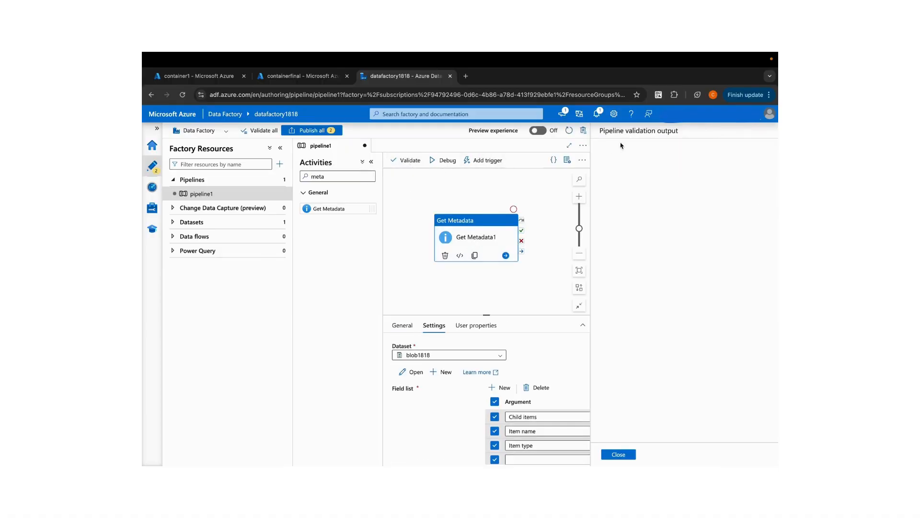
left_click(623, 454)
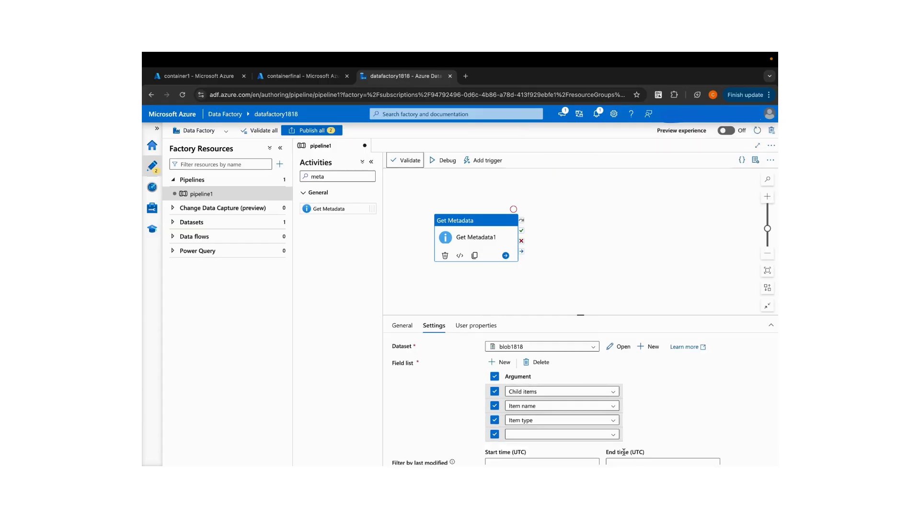
Run pipeline1 in debug mode and refresh the run status until the Get Metadata activity finishes.
left_click(441, 161)
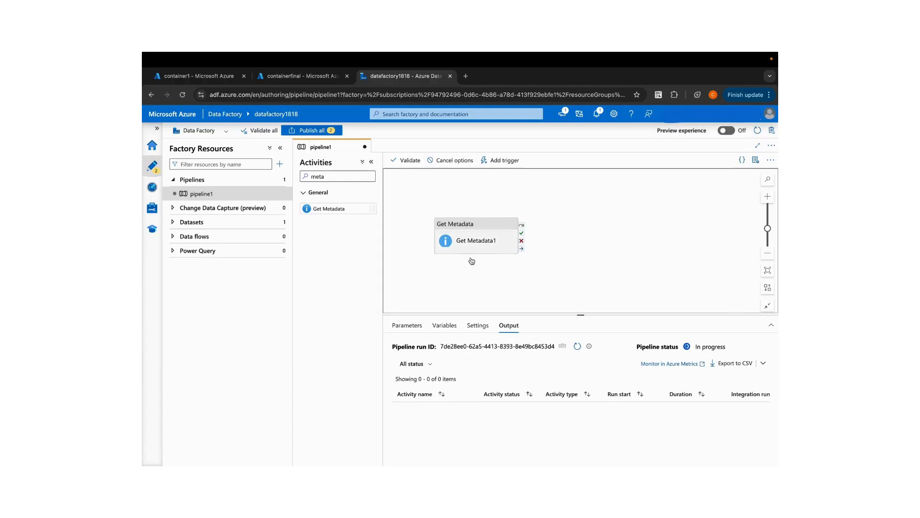
left_click(578, 347)
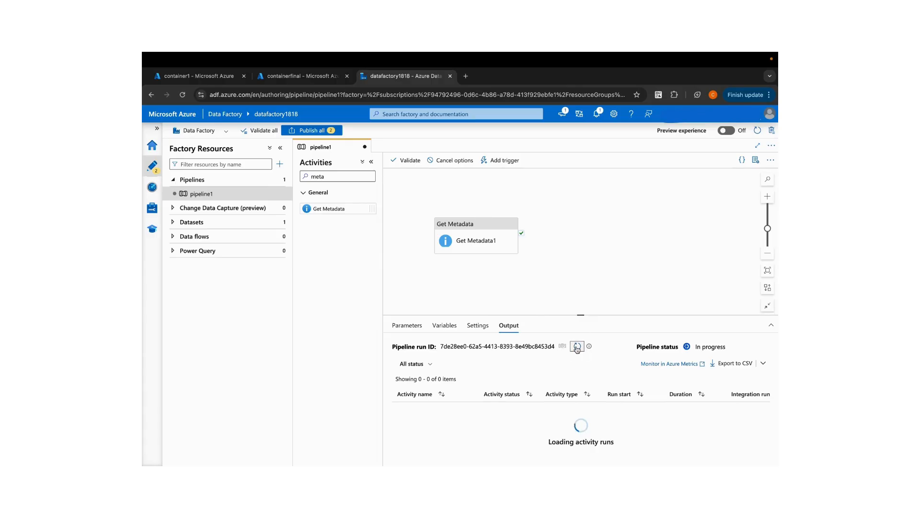
mouse_move(468, 411)
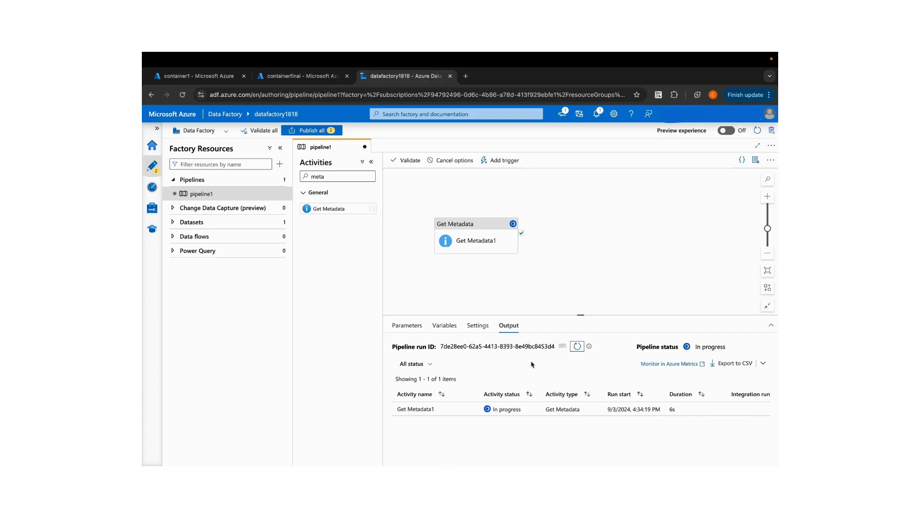
left_click(577, 347)
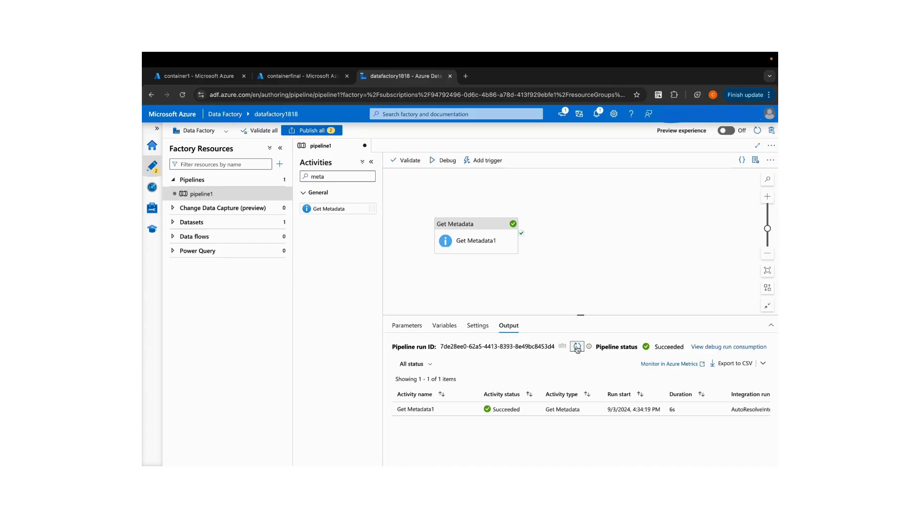
Expand the Get Metadata1 run's output to full size and examine its itemName, itemType and childItems entries.
left_click(474, 409)
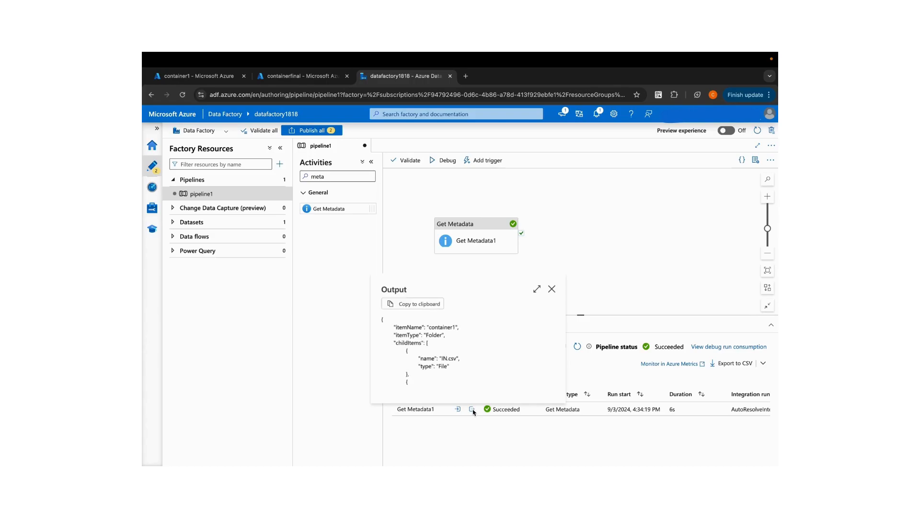
left_click(534, 291)
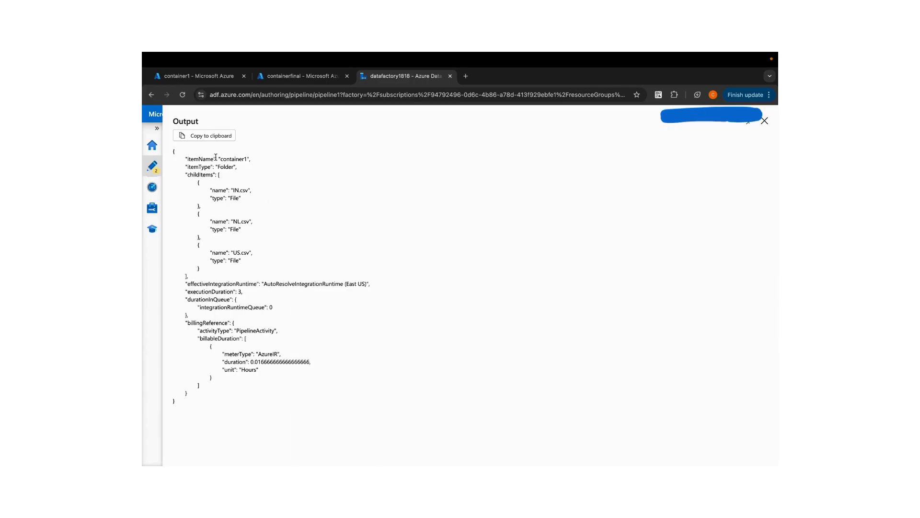
left_click_drag(220, 159, 254, 159)
left_click(245, 167)
left_click_drag(185, 174, 239, 276)
left_click(249, 179)
Compare the output's child items with the files in container1 in the Azure portal, and close the output view.
left_click(211, 77)
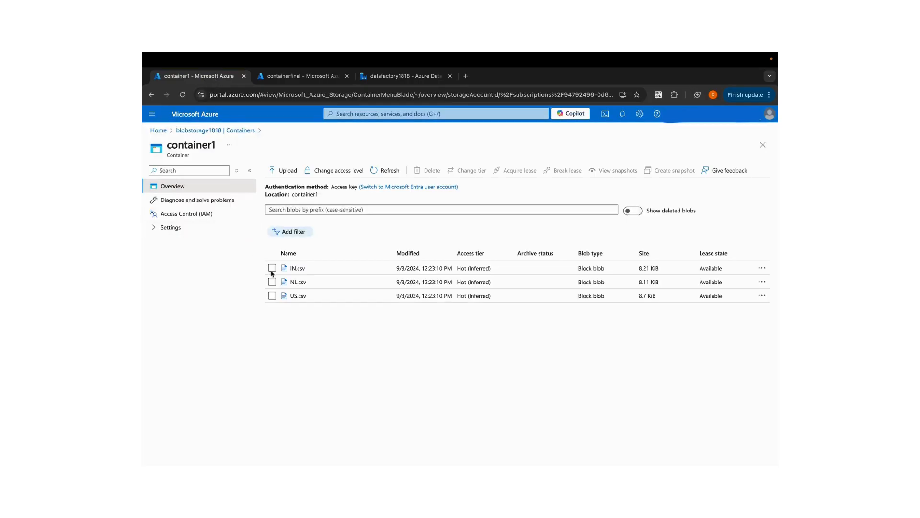
left_click(397, 76)
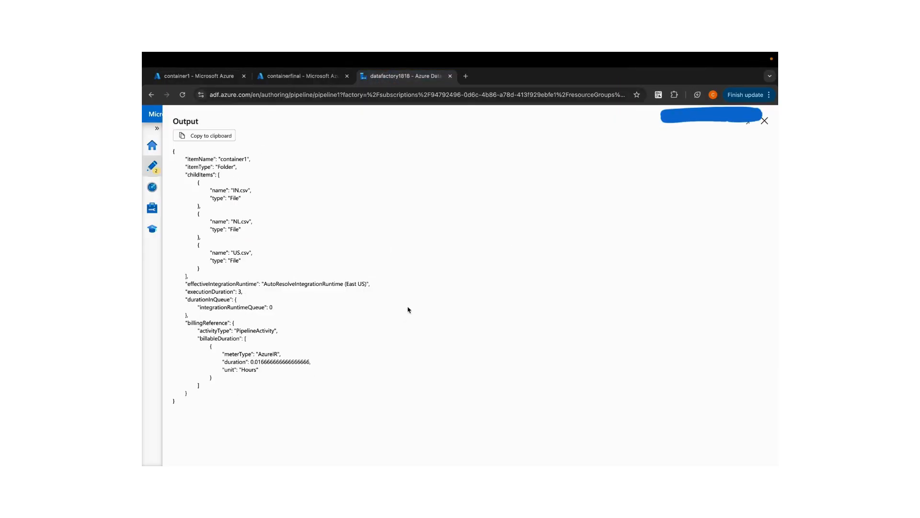
left_click(764, 121)
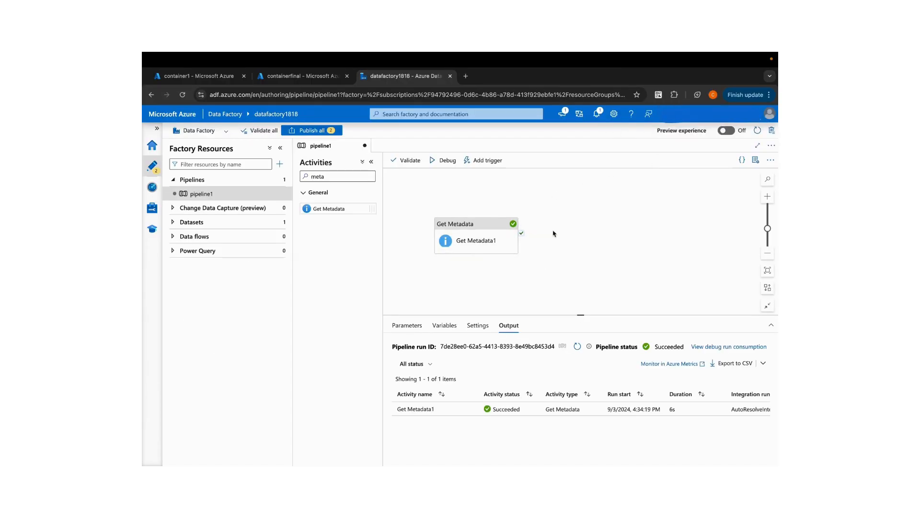
Find the ForEach activity, add it to the pipeline canvas and connect Get Metadata1's success output to it.
double_click(299, 176)
type("for")
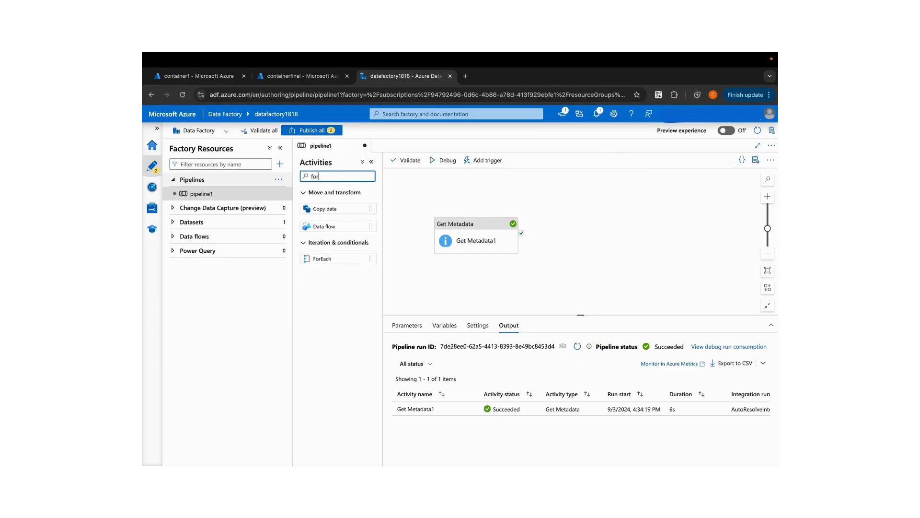
left_click_drag(322, 261, 535, 249)
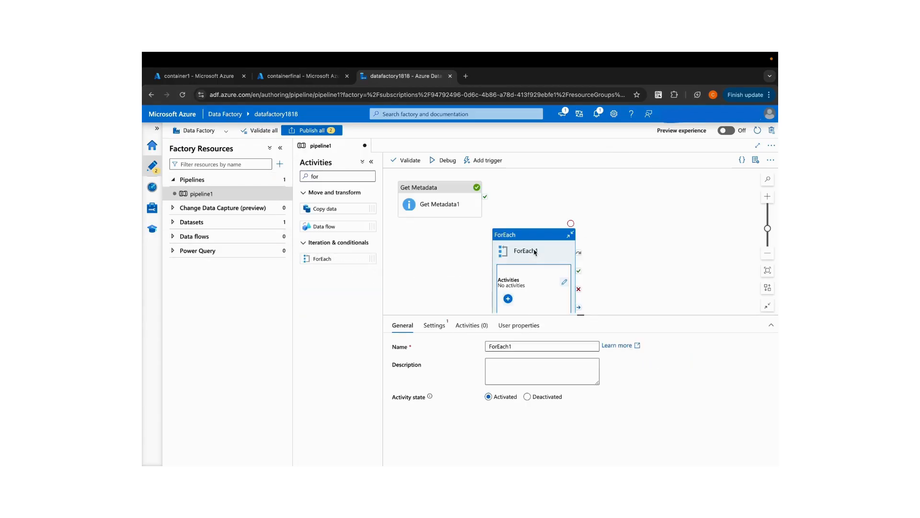
left_click_drag(485, 197, 508, 204)
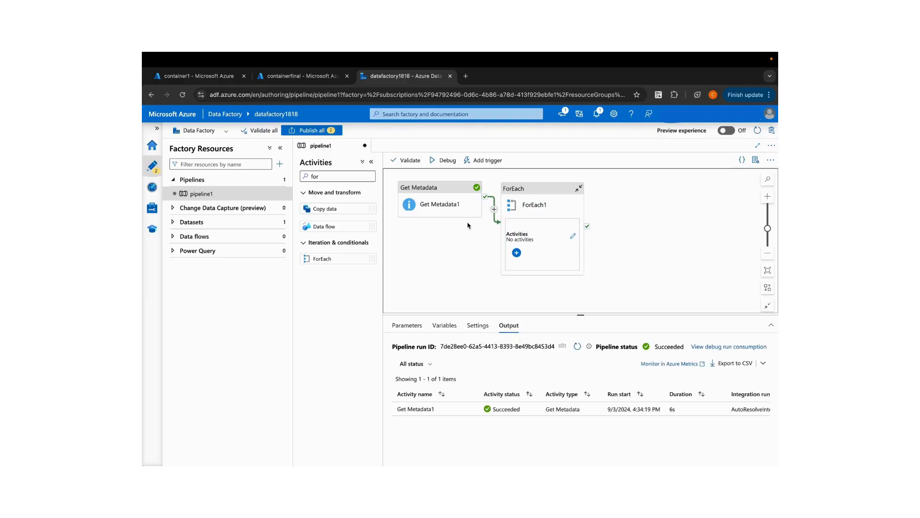
left_click(541, 206)
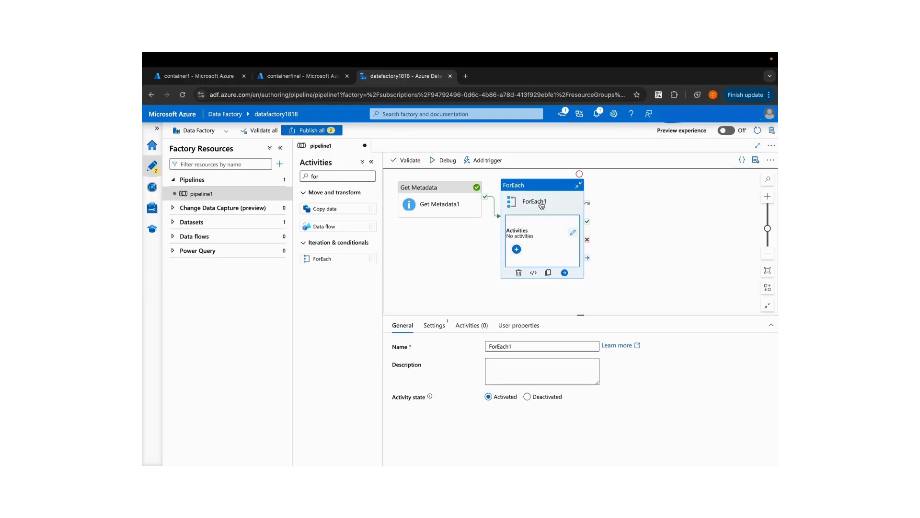
left_click(434, 326)
left_click(510, 386)
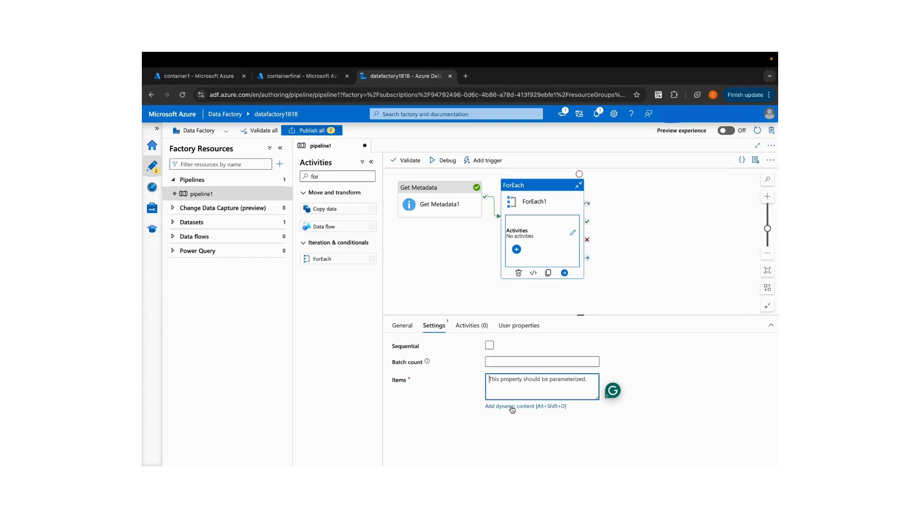
left_click(512, 406)
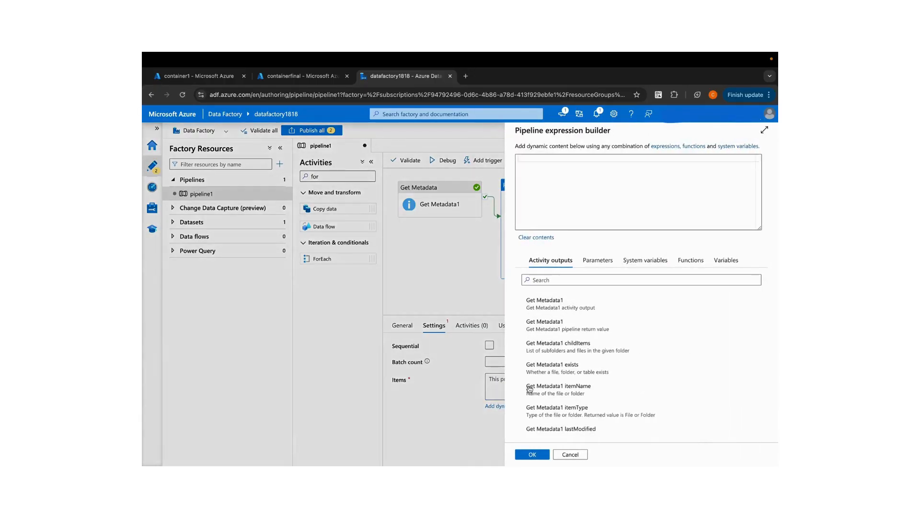
left_click(572, 357)
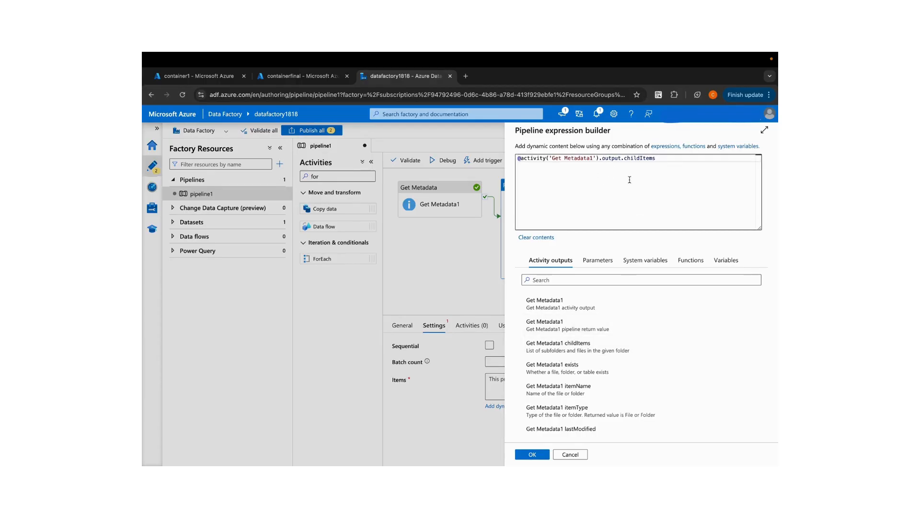
left_click_drag(669, 160, 509, 157)
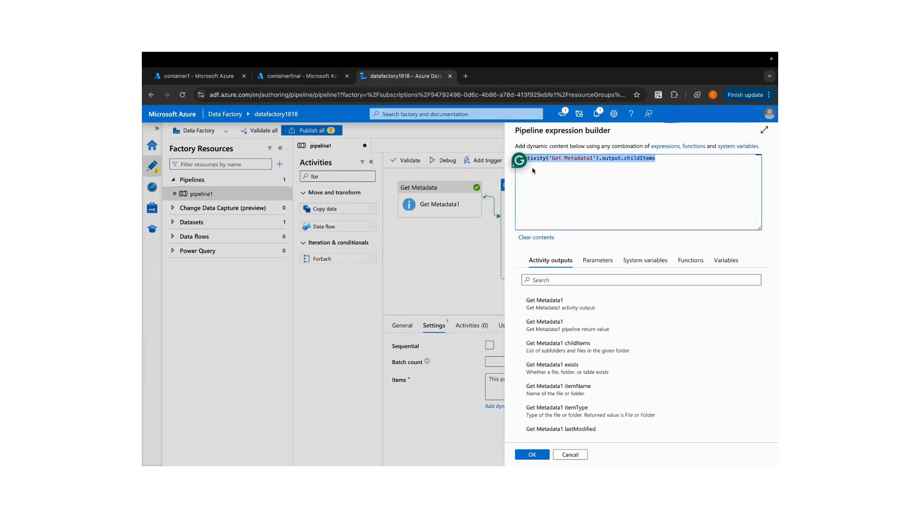
left_click(576, 198)
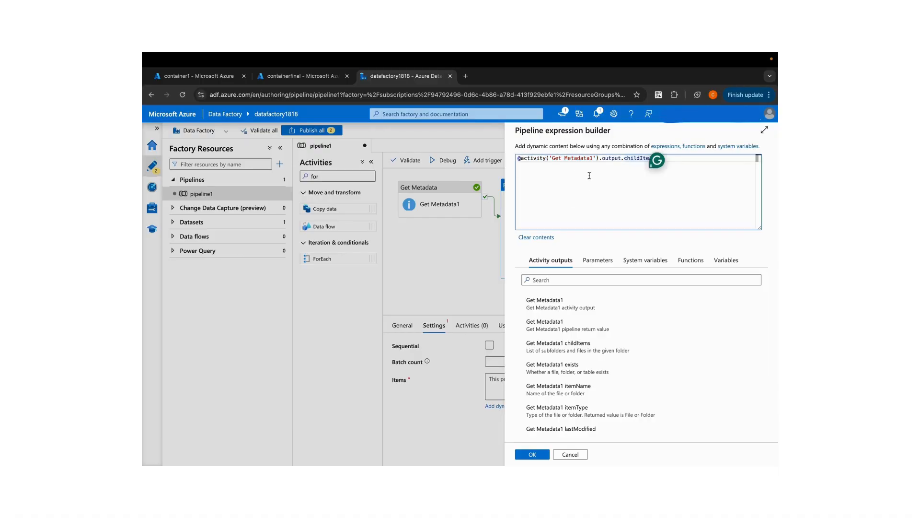
left_click_drag(592, 158, 591, 185)
left_click(567, 186)
double_click(638, 158)
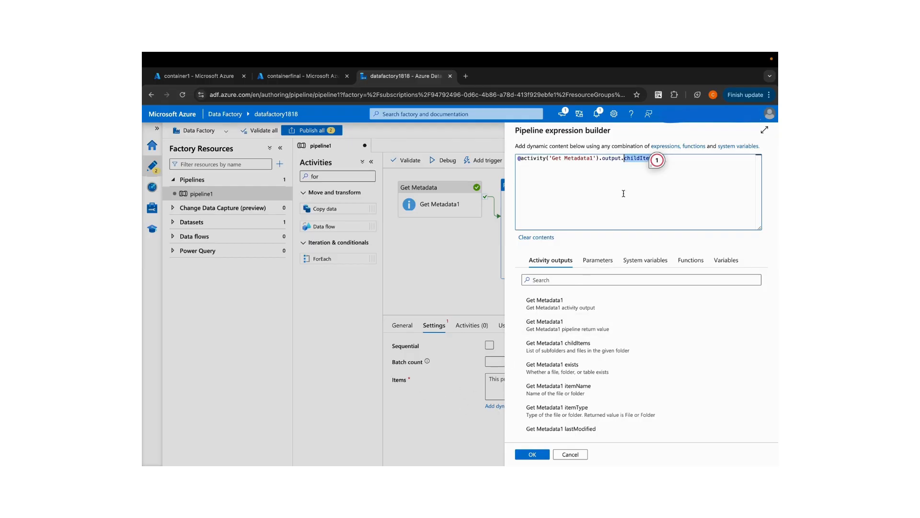
left_click(532, 456)
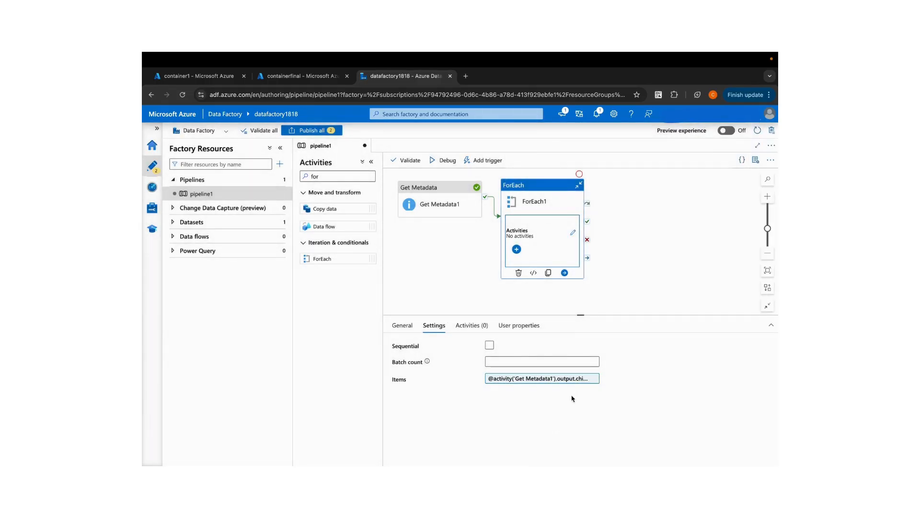
Open the inner activities of ForEach1 for editing and add a Copy data activity there.
left_click(472, 325)
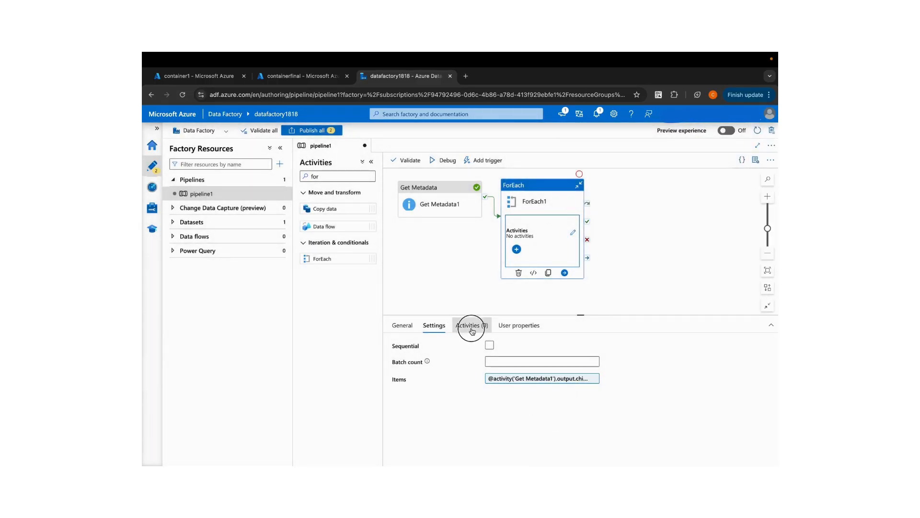
left_click(711, 364)
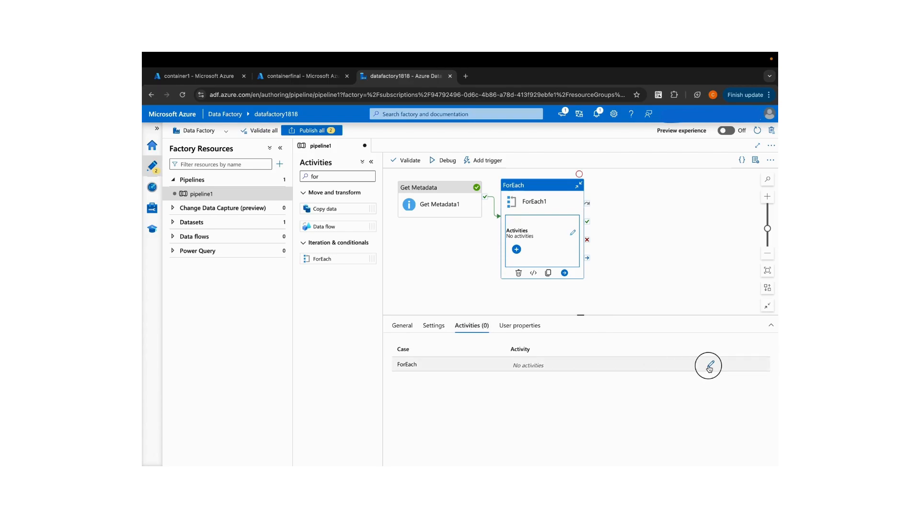
left_click_drag(336, 209, 536, 259)
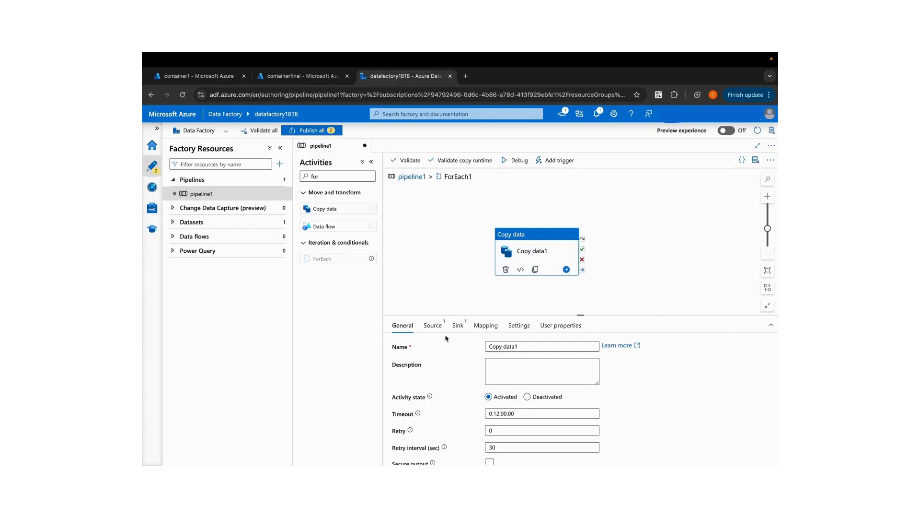
Start a new source dataset for Copy data1 using Azure Blob Storage as the data store and DelimitedText as the format.
left_click(433, 325)
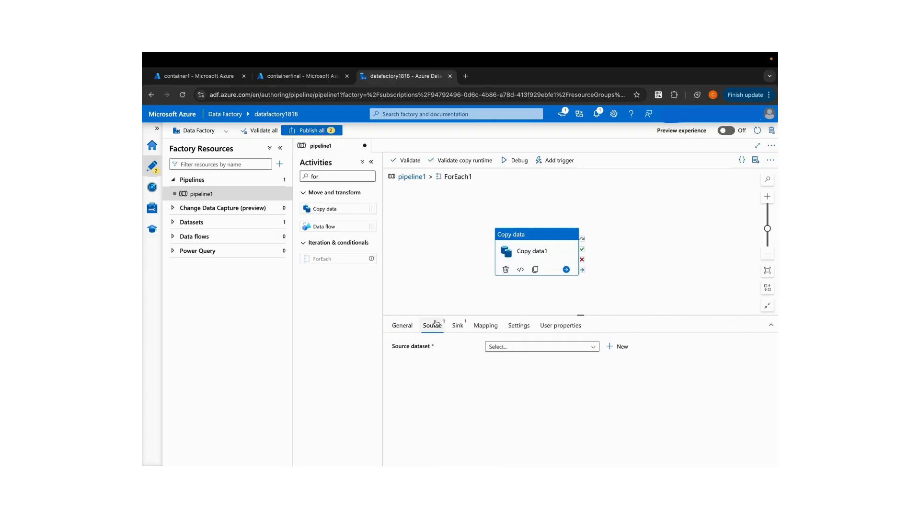
left_click(521, 347)
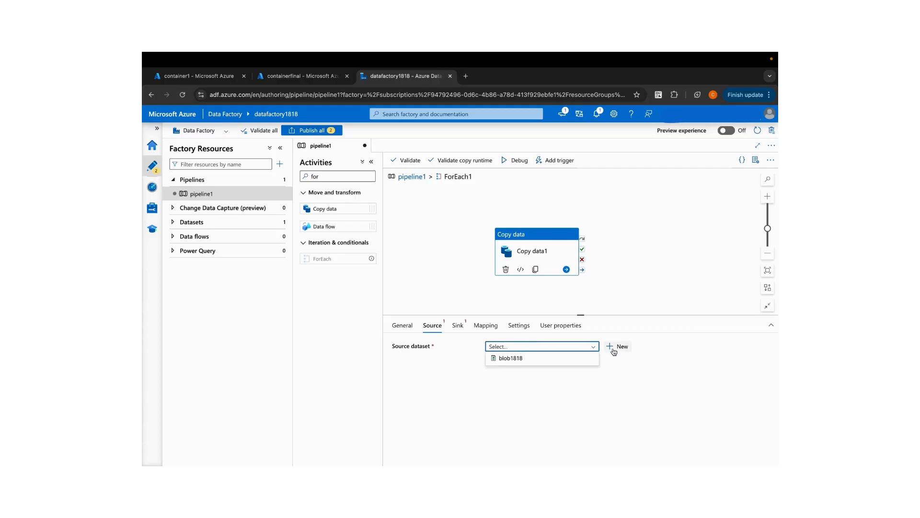
left_click(611, 348)
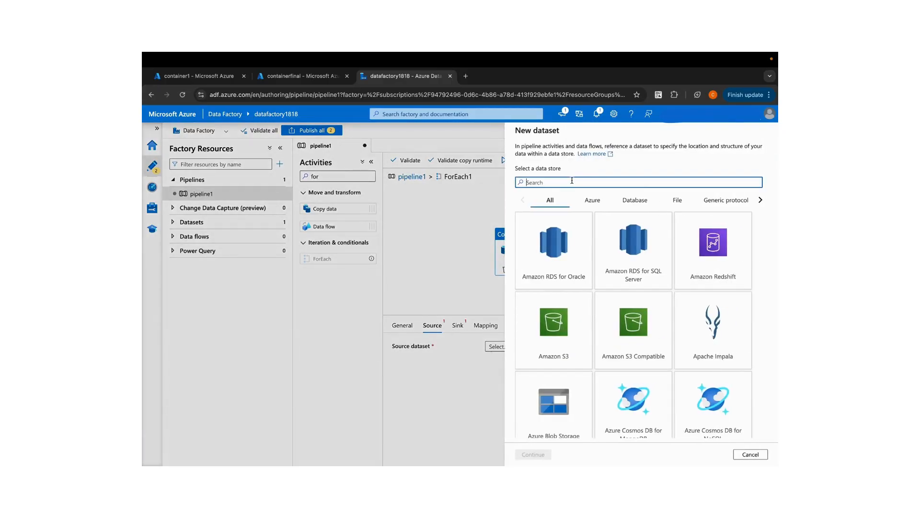
type("blob")
left_click(548, 287)
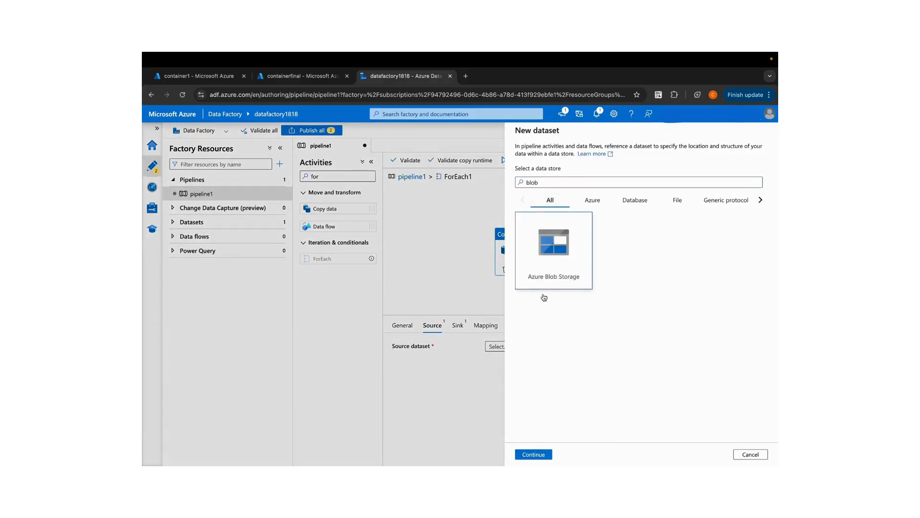
left_click(532, 453)
left_click(745, 174)
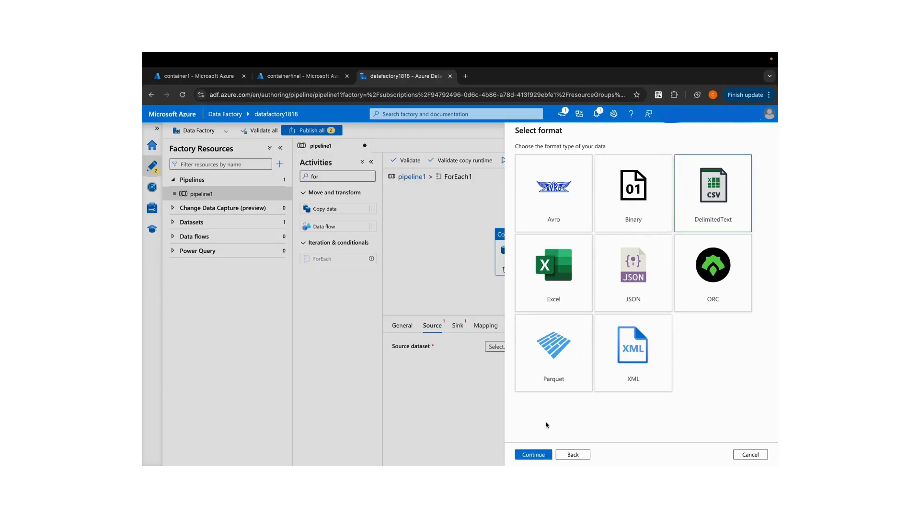
left_click(539, 453)
Name the source dataset blob1818parameter and select AzureBlobStorage2 as its linked service.
left_click_drag(556, 157, 494, 160)
type("blob")
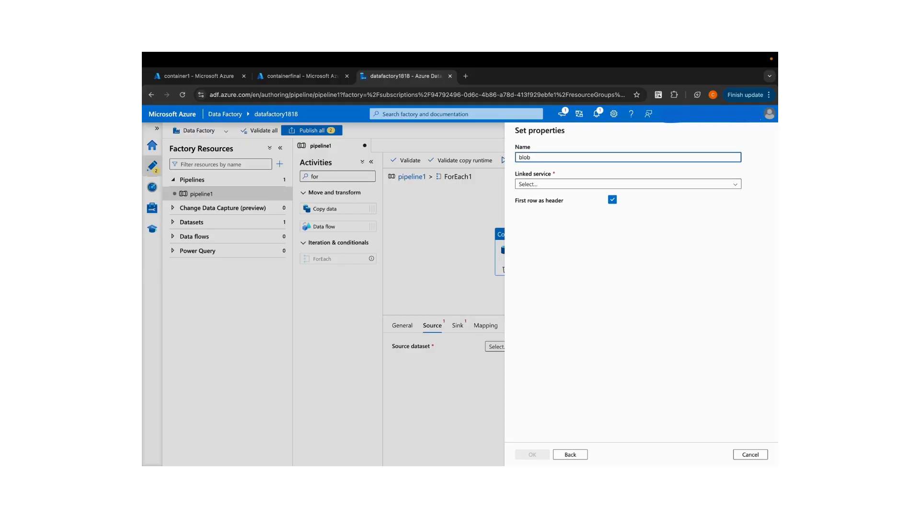
type("1818")
left_click(529, 188)
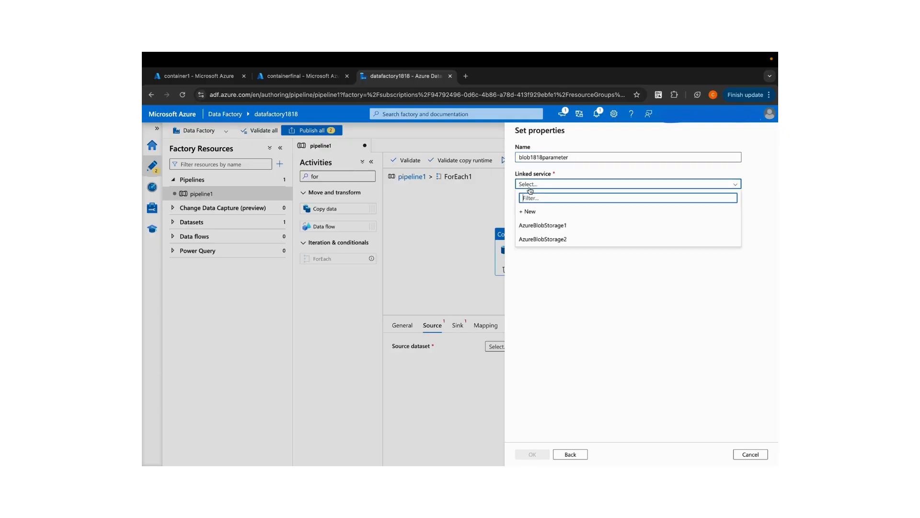
left_click(539, 240)
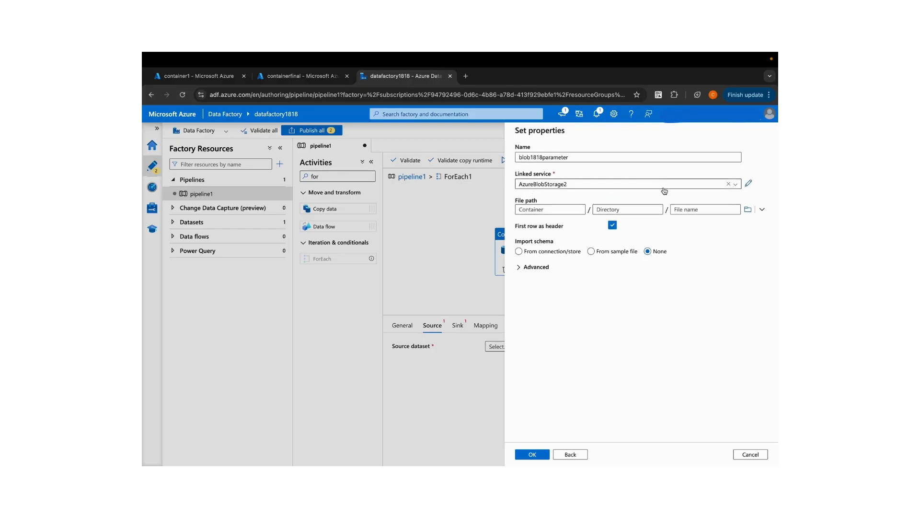
Browse to container1 as the source dataset's file path and create the dataset.
left_click(747, 209)
left_click(547, 180)
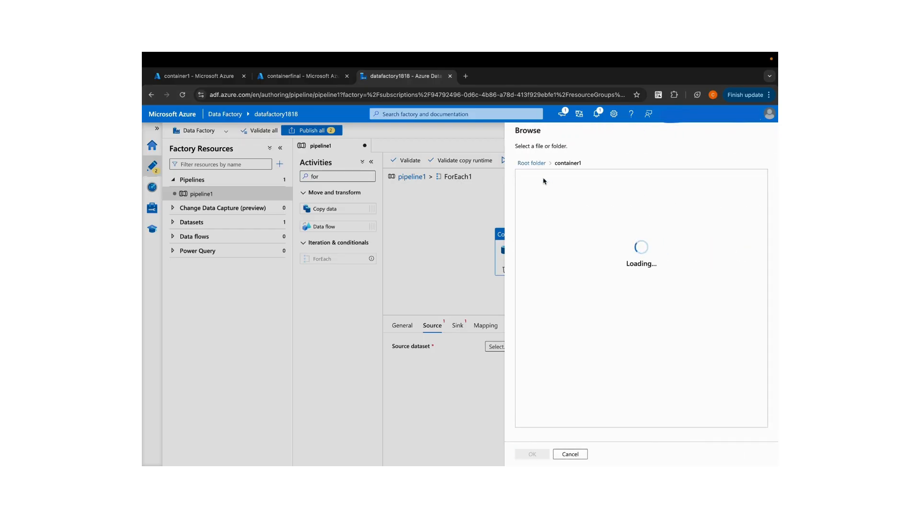
left_click(539, 454)
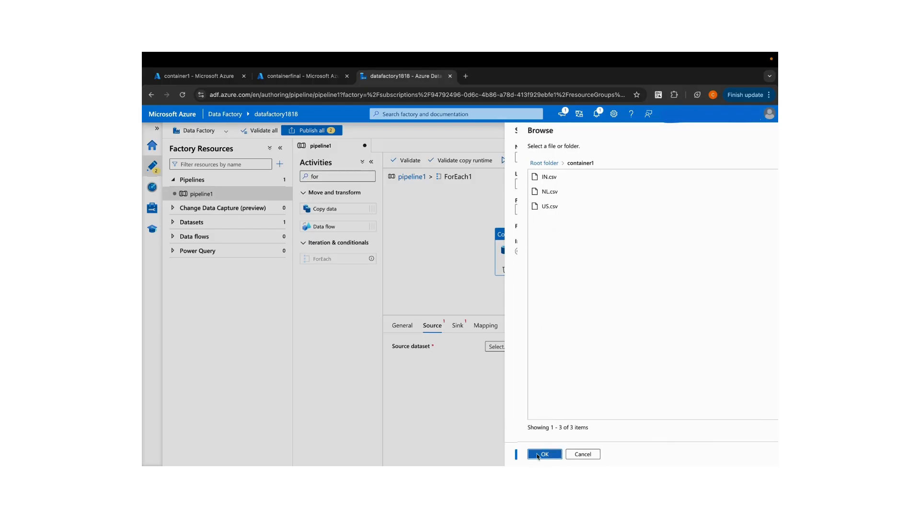
left_click(532, 454)
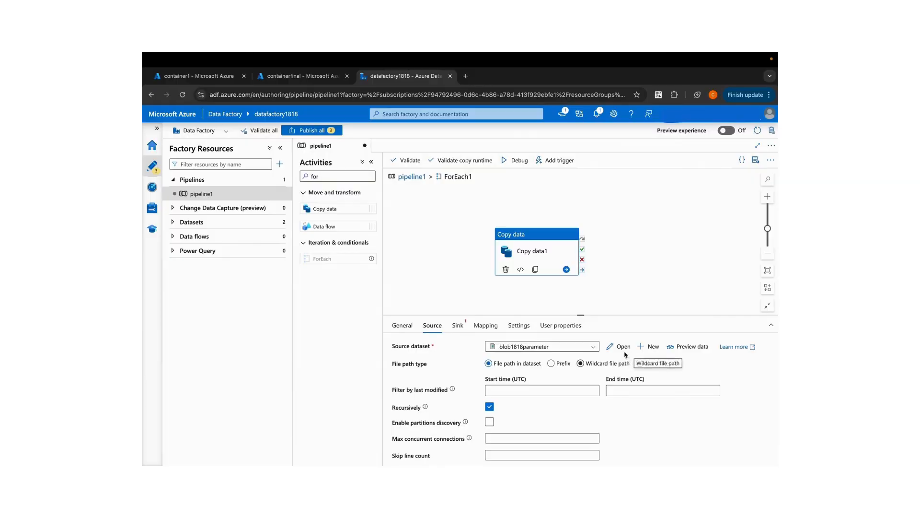
Open the blob1818parameter dataset for editing and add a String parameter named filename.
left_click(614, 347)
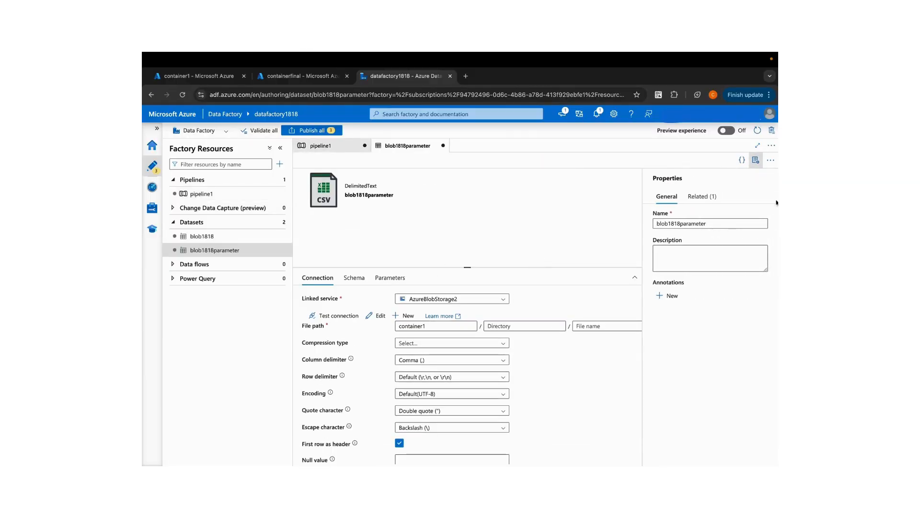
left_click(756, 161)
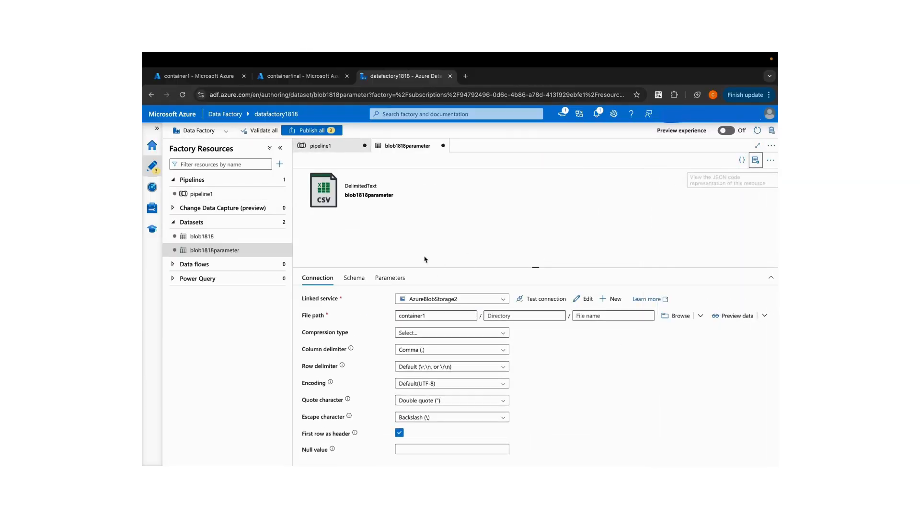
left_click(386, 278)
left_click(317, 301)
left_click(350, 332)
type("filename")
left_click(414, 366)
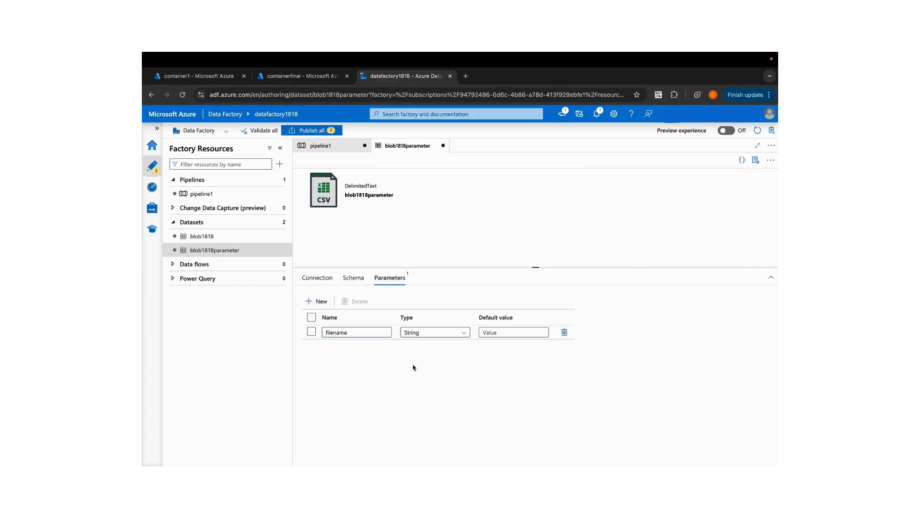
left_click(322, 278)
left_click(589, 329)
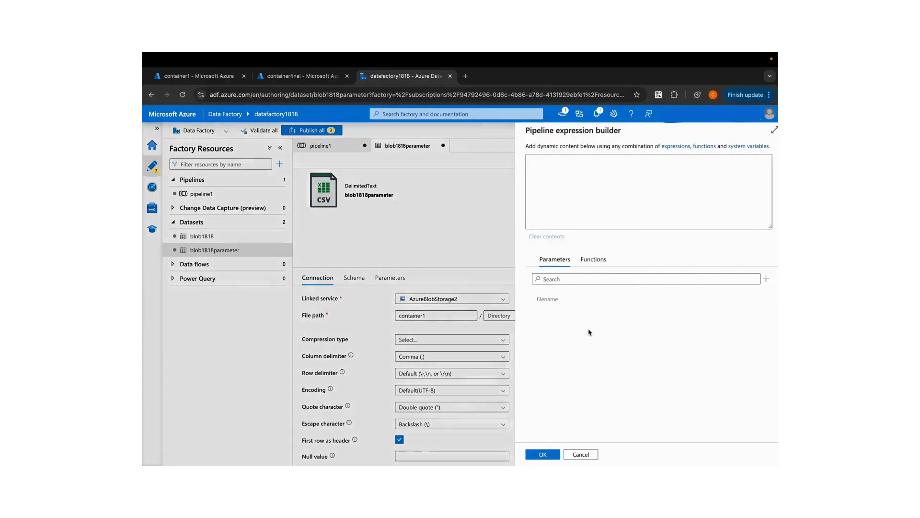
left_click(554, 299)
left_click(544, 454)
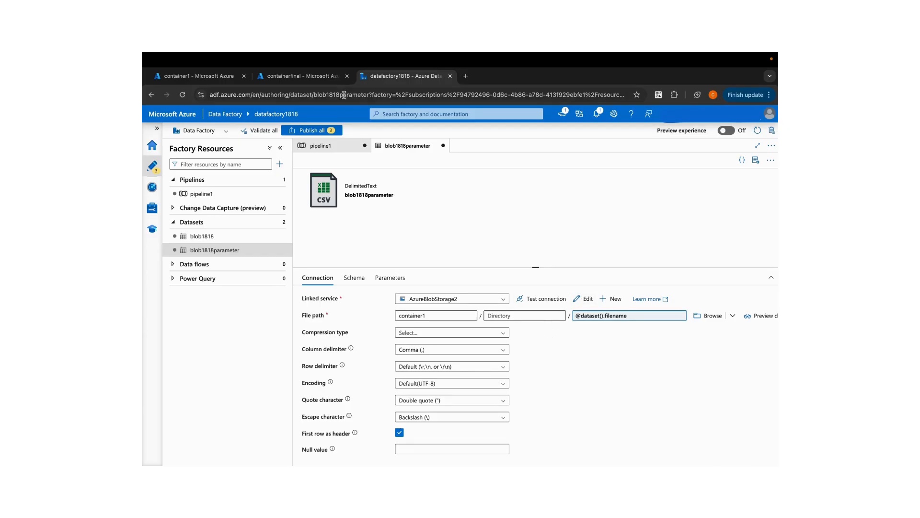
left_click(330, 146)
scroll(571, 384, "down", 1)
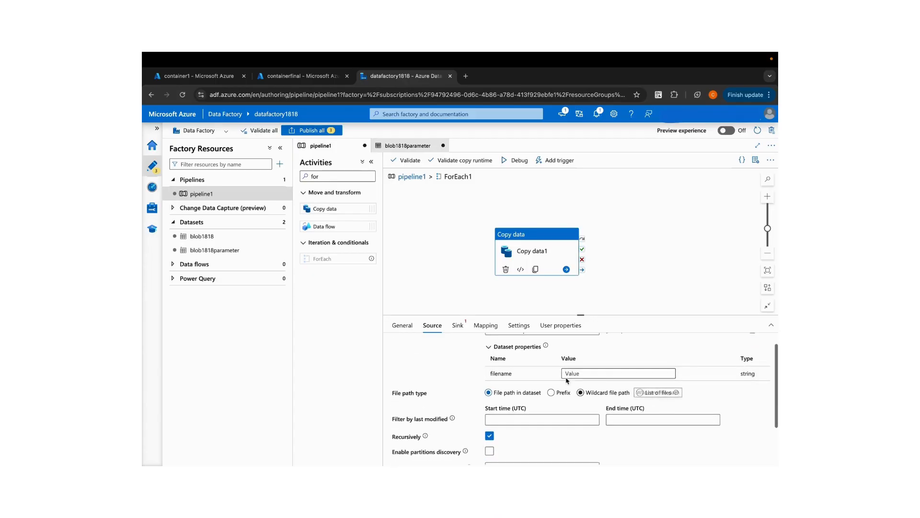
left_click(408, 145)
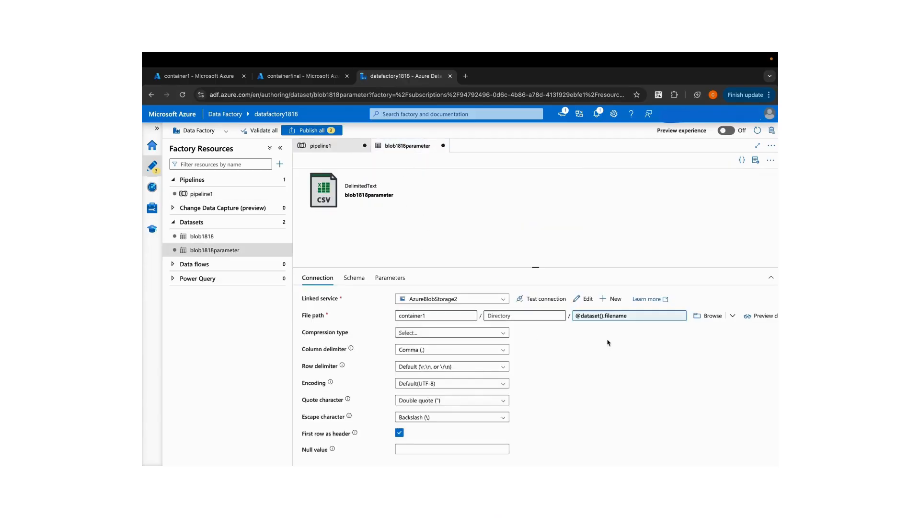
left_click(322, 146)
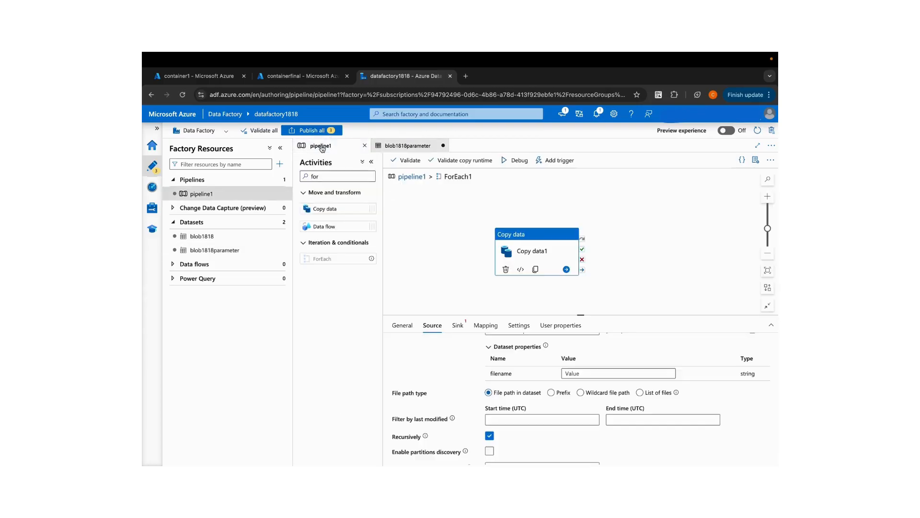
scroll(573, 405, "up", 1)
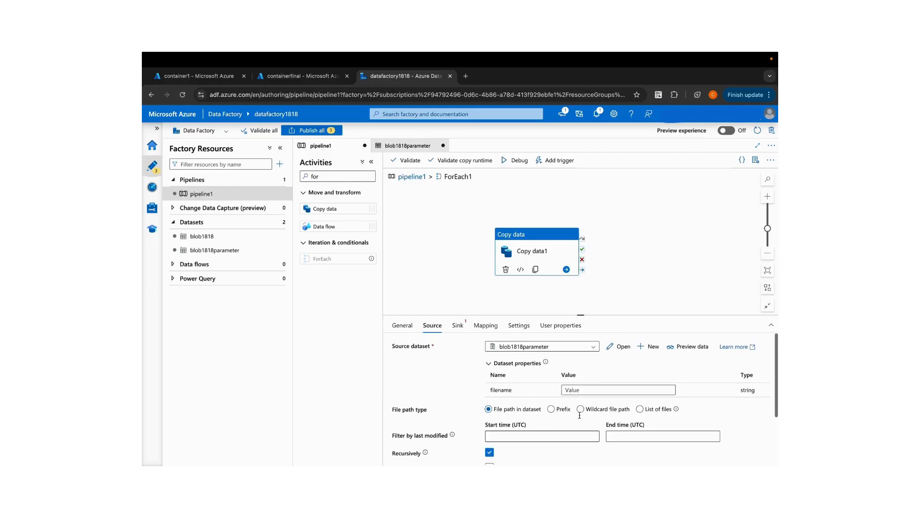
left_click(583, 390)
left_click(582, 399)
left_click(551, 305)
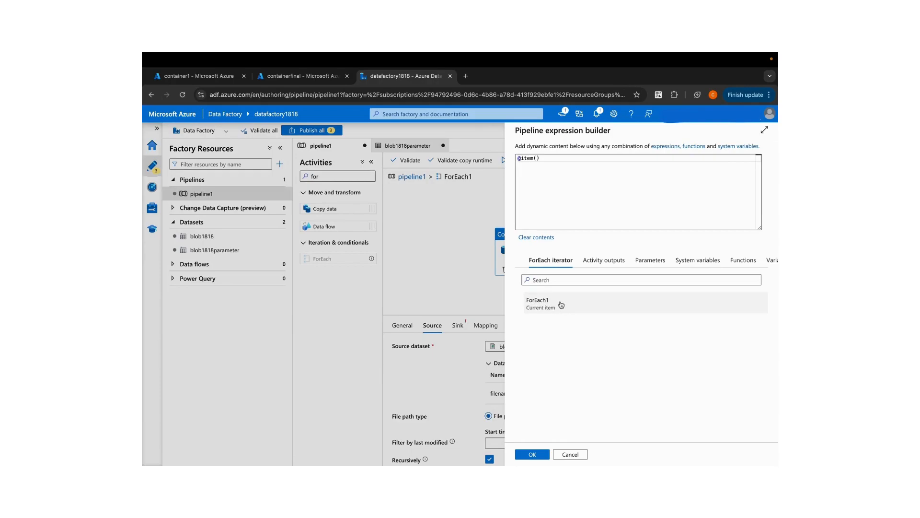
left_click(559, 169)
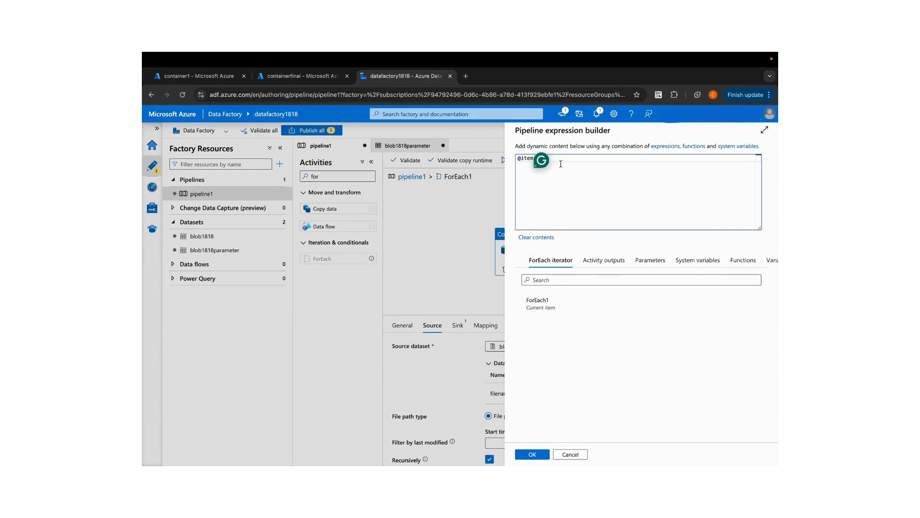
left_click_drag(541, 162, 531, 202)
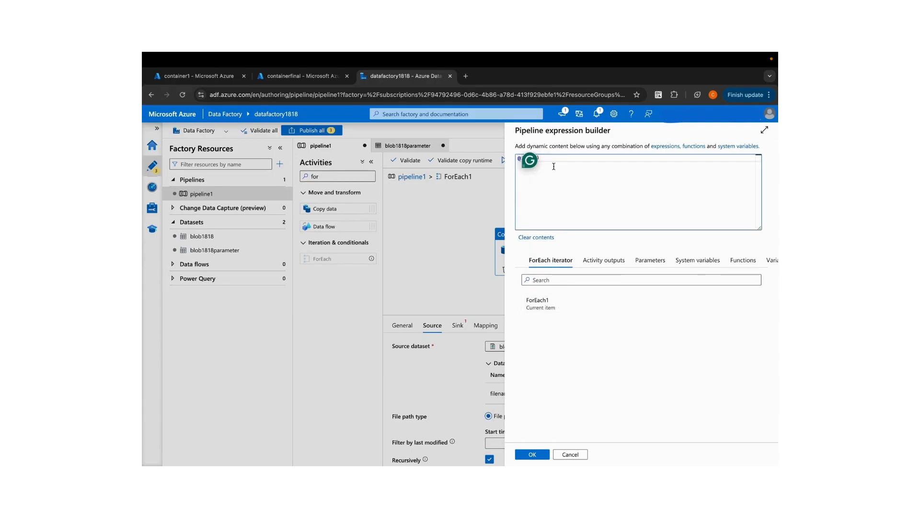
type(".name")
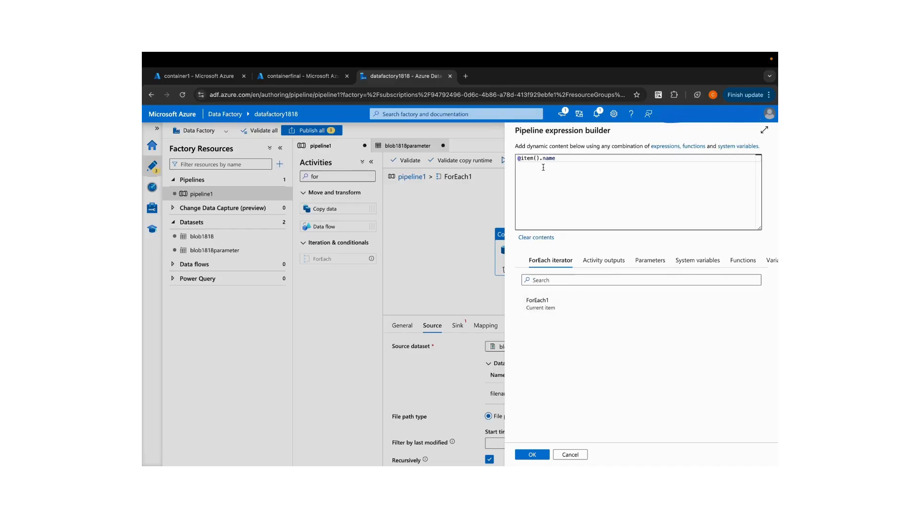
left_click(532, 454)
Start a new sink dataset for Copy data1 using Azure Data Lake Storage Gen2 and the DelimitedText format.
left_click(459, 326)
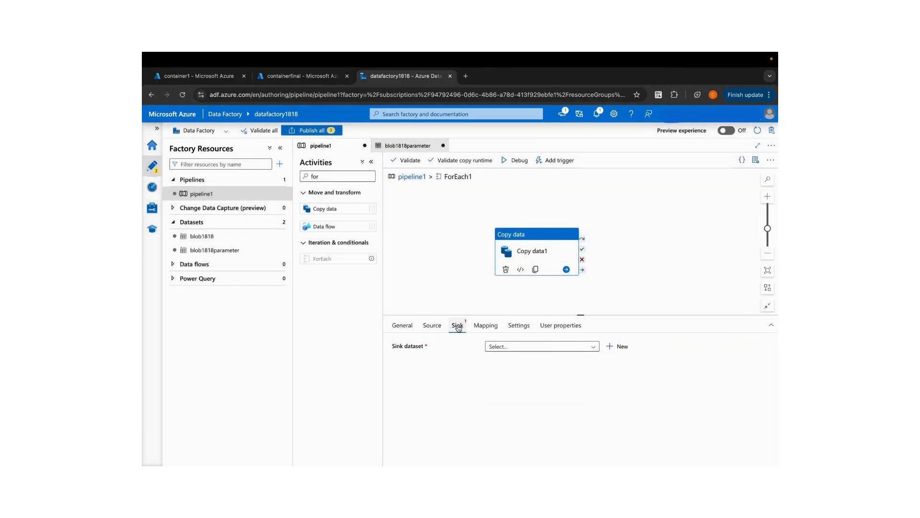
left_click(542, 346)
left_click(618, 347)
left_click(619, 346)
type("azure da")
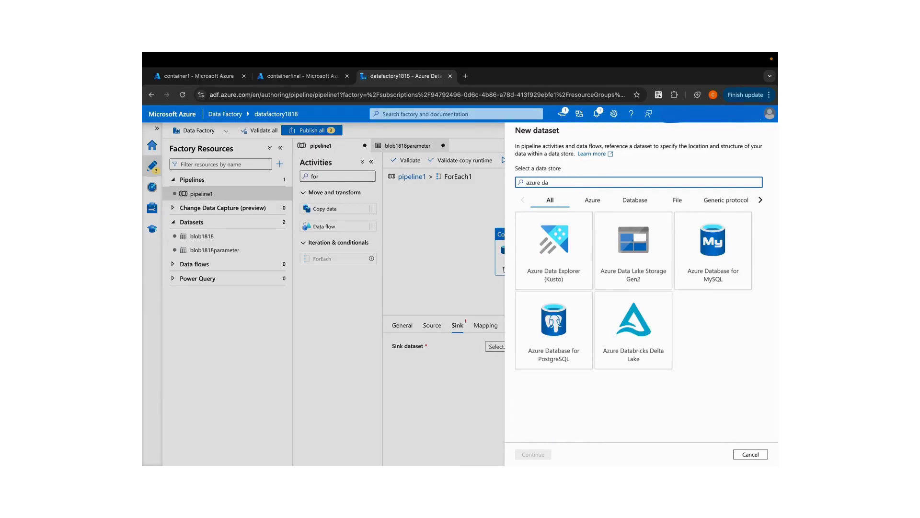
left_click(633, 244)
left_click(540, 454)
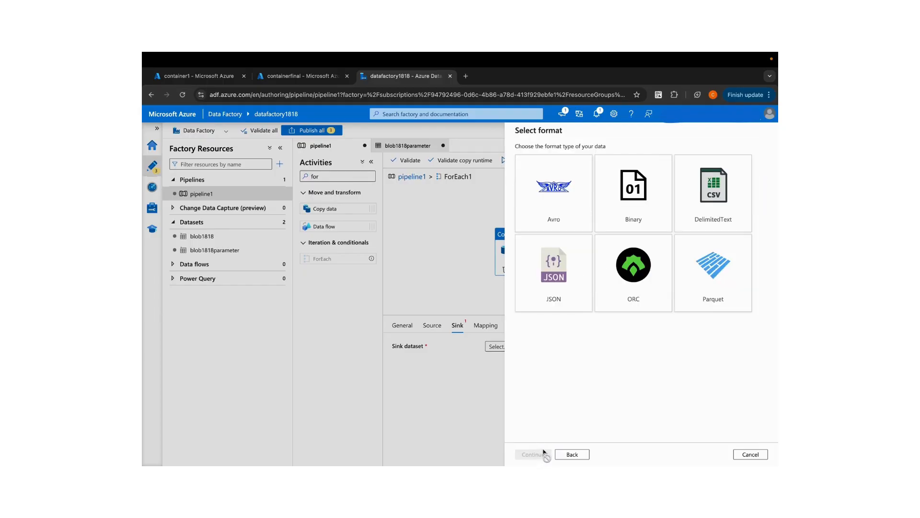
left_click(711, 182)
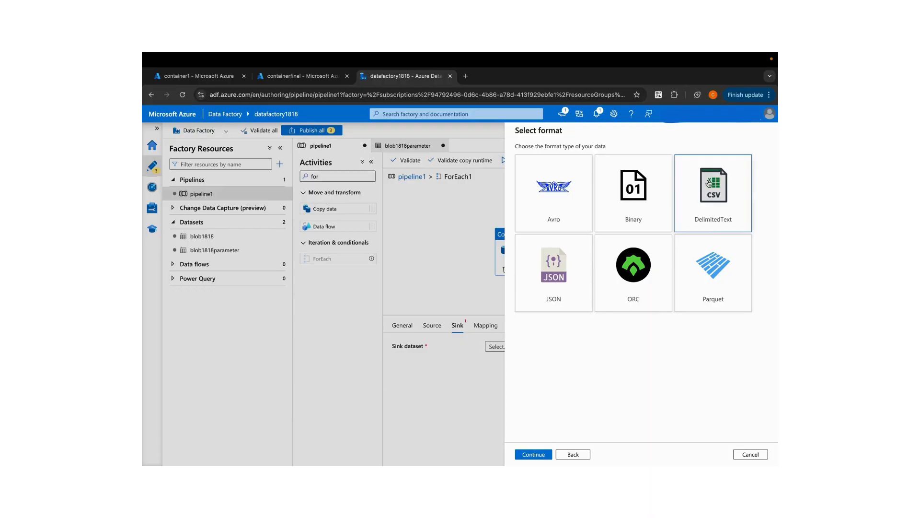
left_click(539, 457)
Name the sink dataset adls1818.
left_click(554, 184)
left_click(569, 148)
left_click_drag(569, 158, 489, 157)
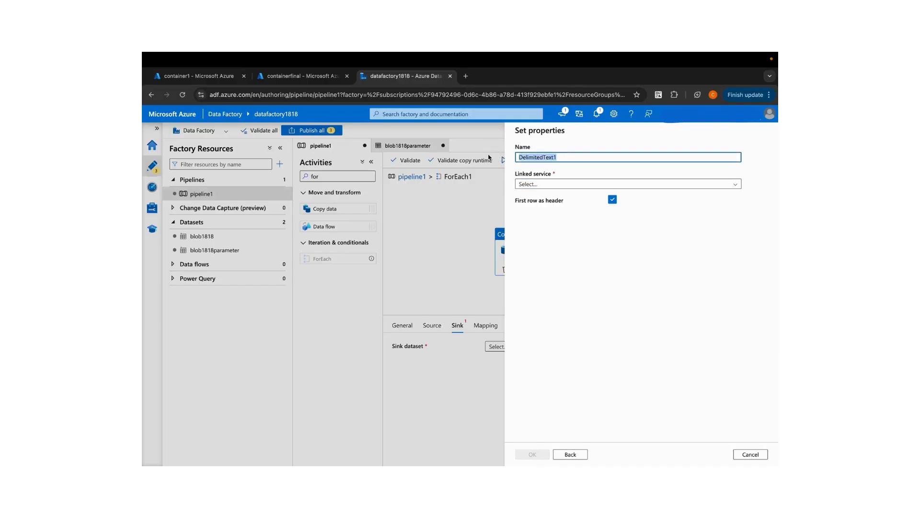
type("adls1818")
Create a new linked service named AzureDataLakeStorage2 with the Azure for Students subscription and storage account adls1818.
left_click(523, 182)
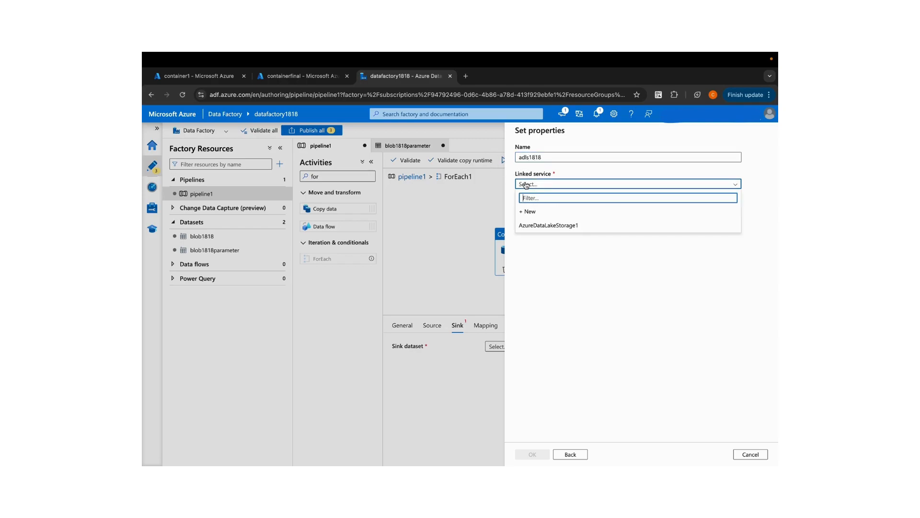
left_click(530, 212)
left_click(589, 166)
key("BackSpace")
type("2")
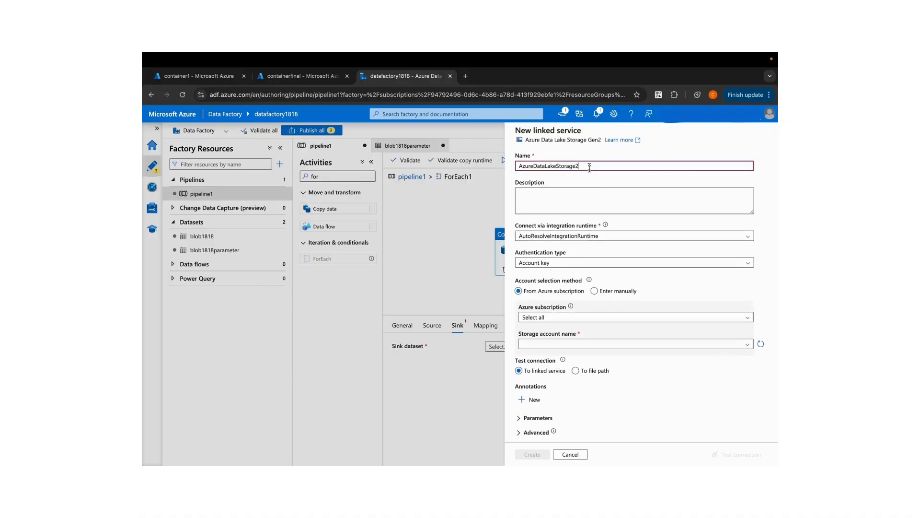
left_click(569, 316)
left_click(556, 337)
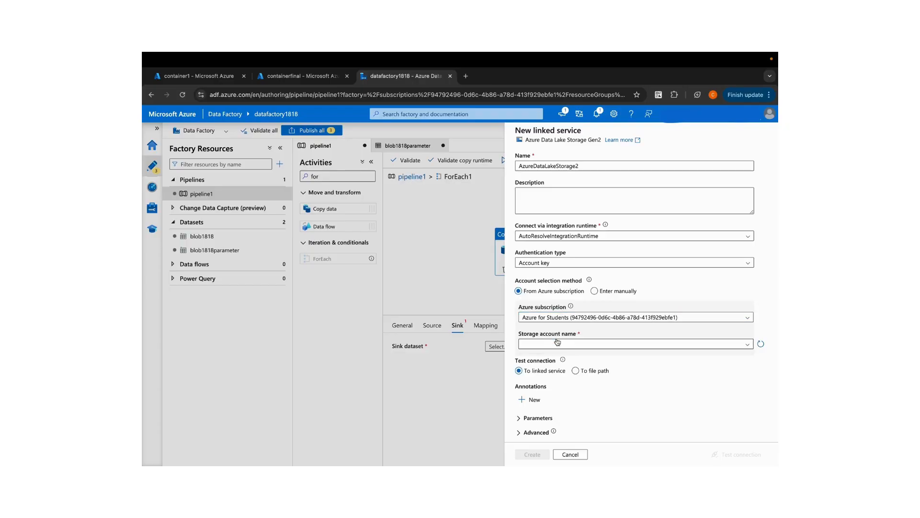
left_click(556, 344)
left_click(533, 371)
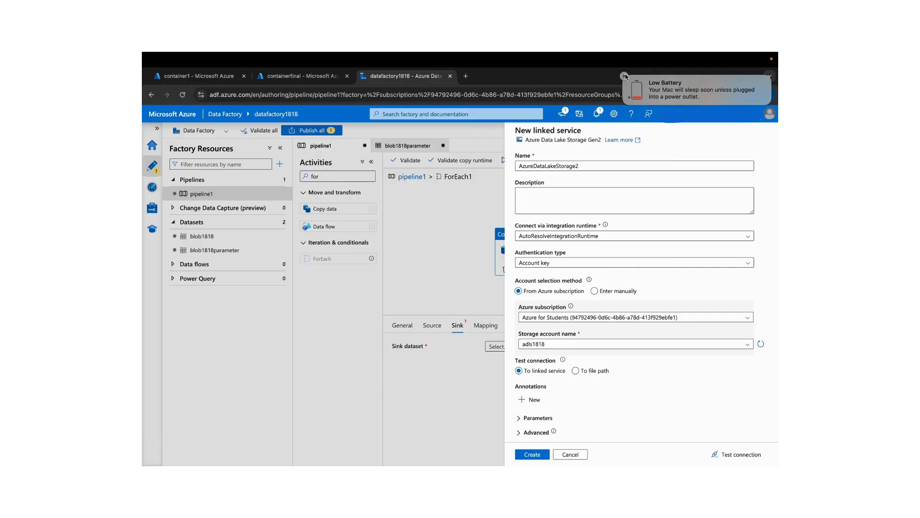
scroll(532, 431, "down", 1)
left_click(532, 454)
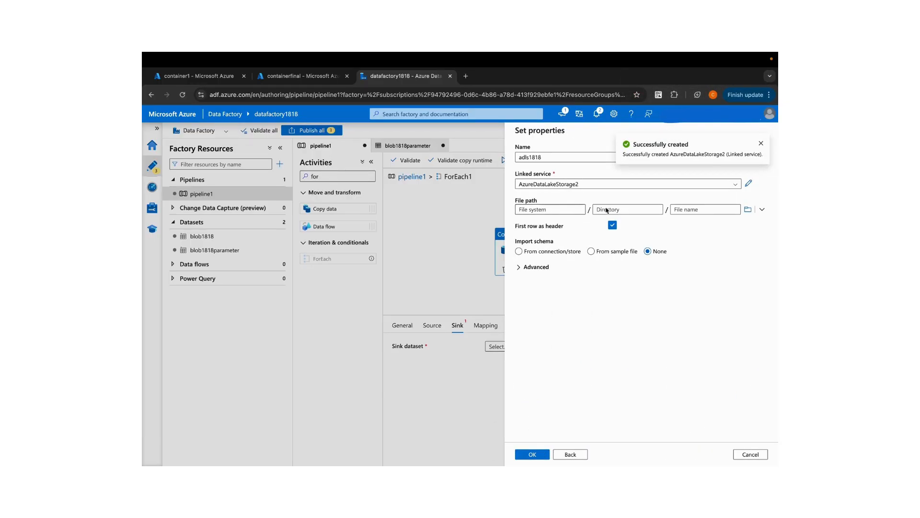
Set the sink dataset's file path to the containerfinal container and create the adls1818 dataset.
left_click(748, 210)
left_click(566, 177)
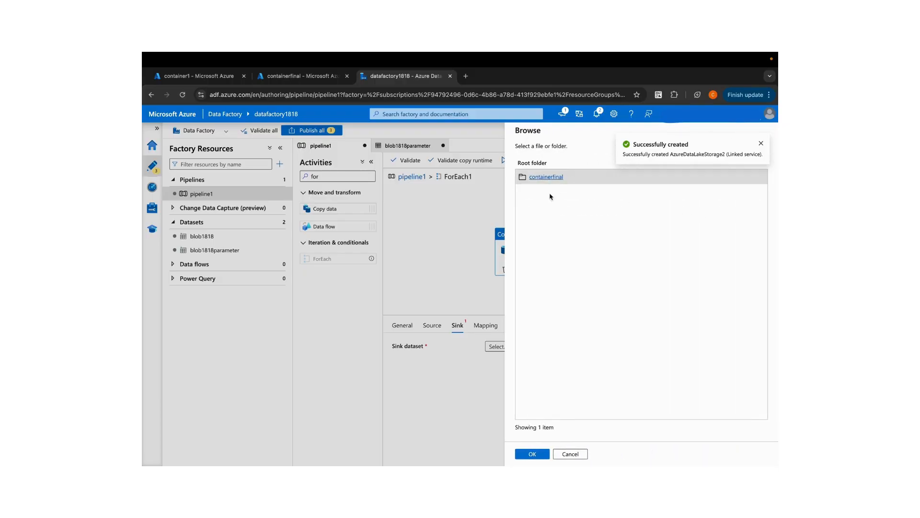
left_click(533, 454)
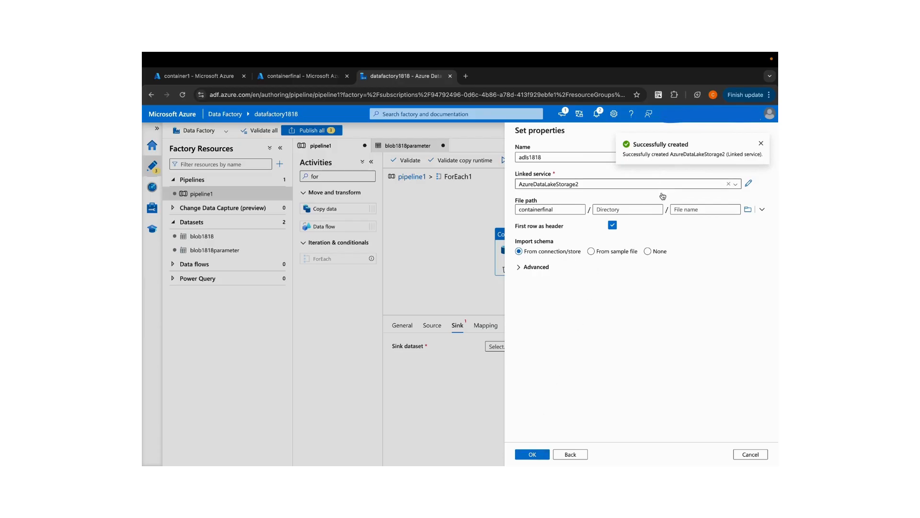
left_click(541, 455)
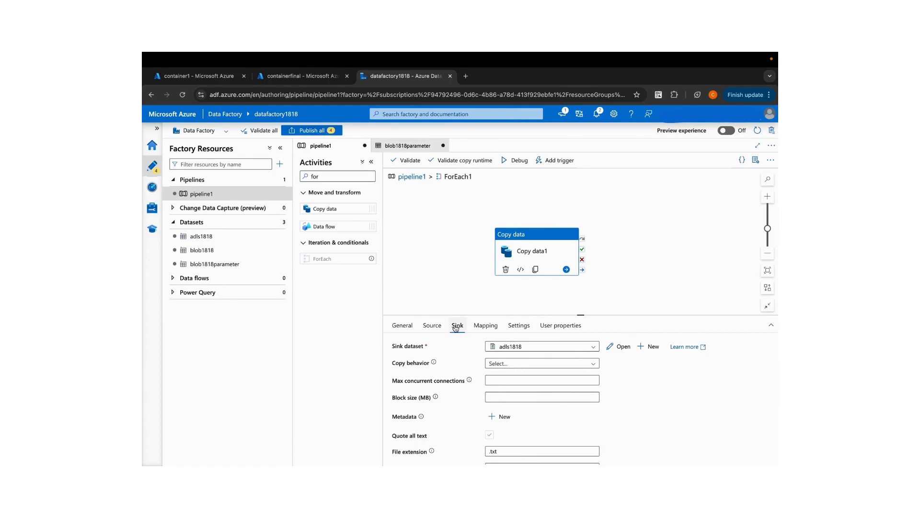
Validate the pipeline, close the validation output and return from ForEach1 to the top level of pipeline1.
left_click(406, 161)
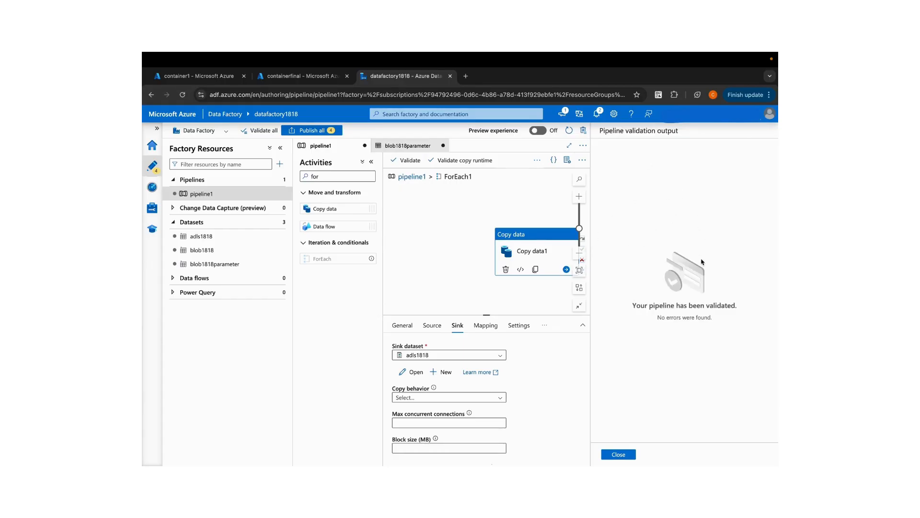
left_click(618, 455)
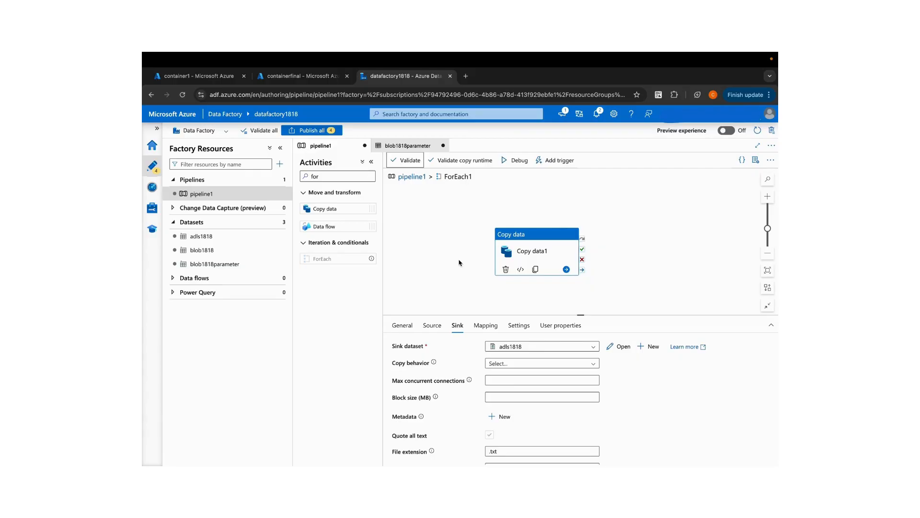
left_click(411, 177)
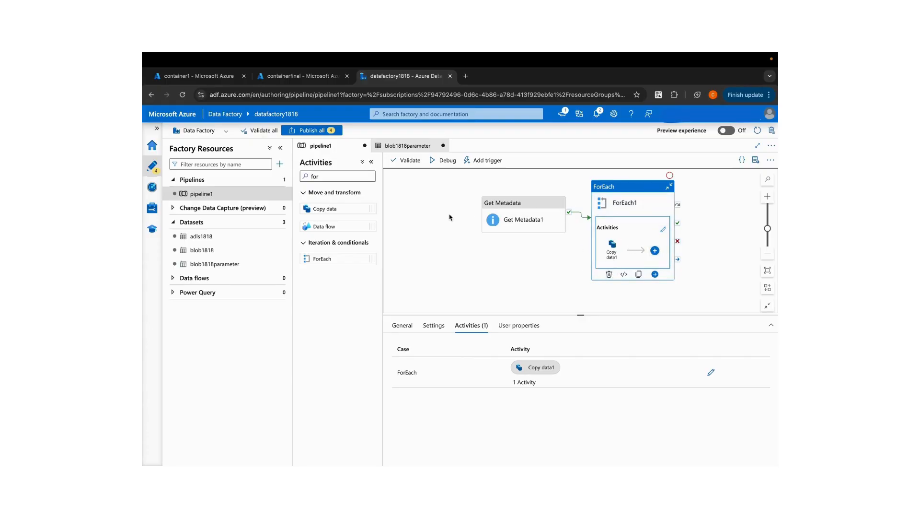
Run pipeline1 in debug mode and refresh the run output to check the status of its activities.
left_click(446, 162)
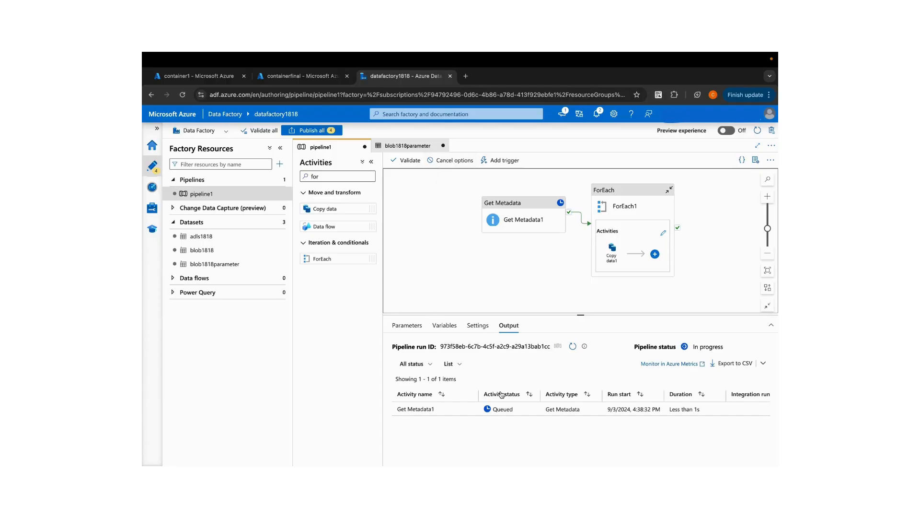
mouse_move(466, 427)
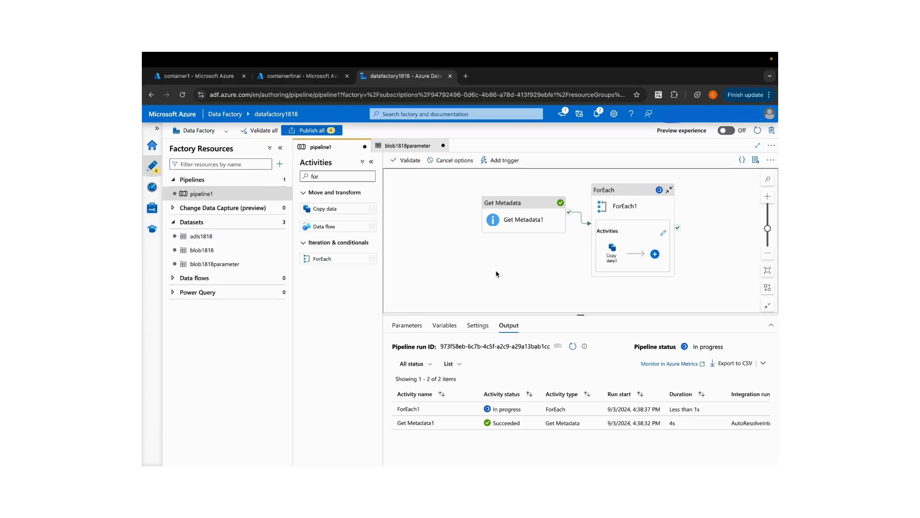
left_click(572, 345)
scroll(462, 373, "down", 1)
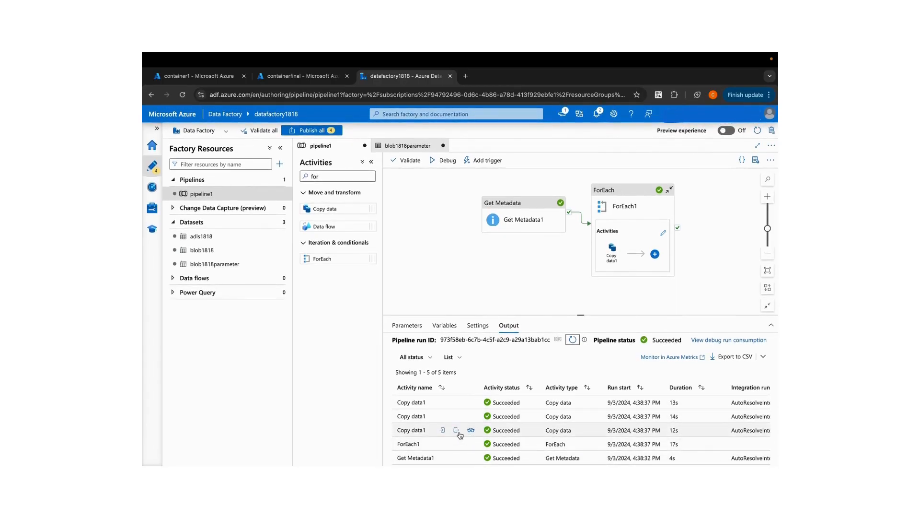
Switch to the Azure portal to check containerfinal's refreshed file list, and return to Data Factory.
left_click(301, 76)
left_click(363, 175)
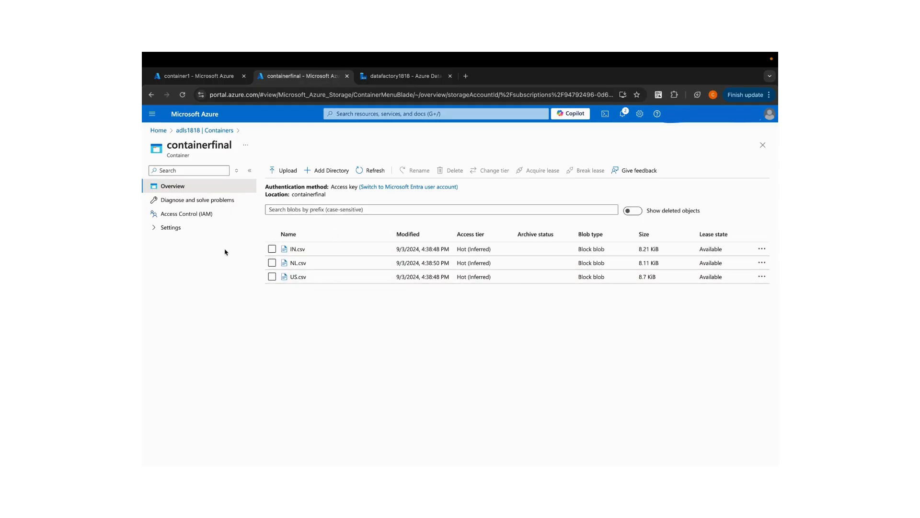
left_click(404, 75)
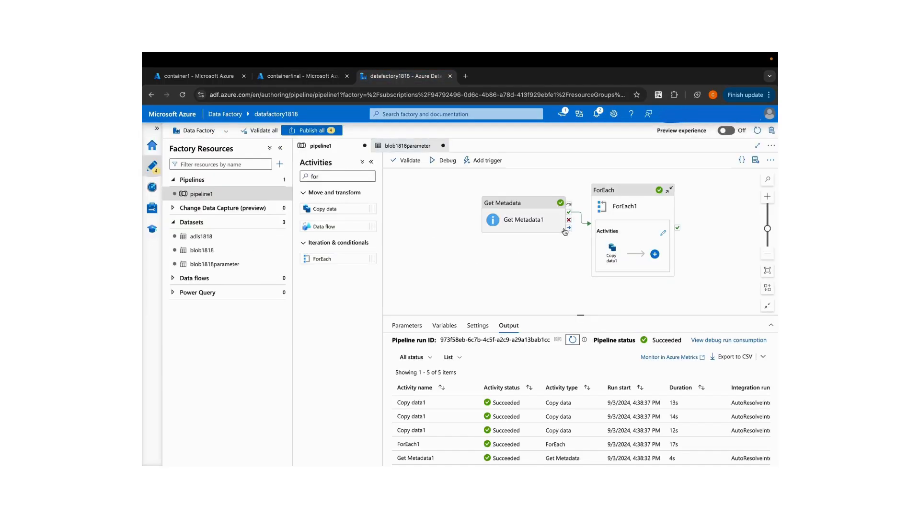
Open the adls1818 sink dataset of the Copy data1 activity inside ForEach1 for editing.
left_click(612, 260)
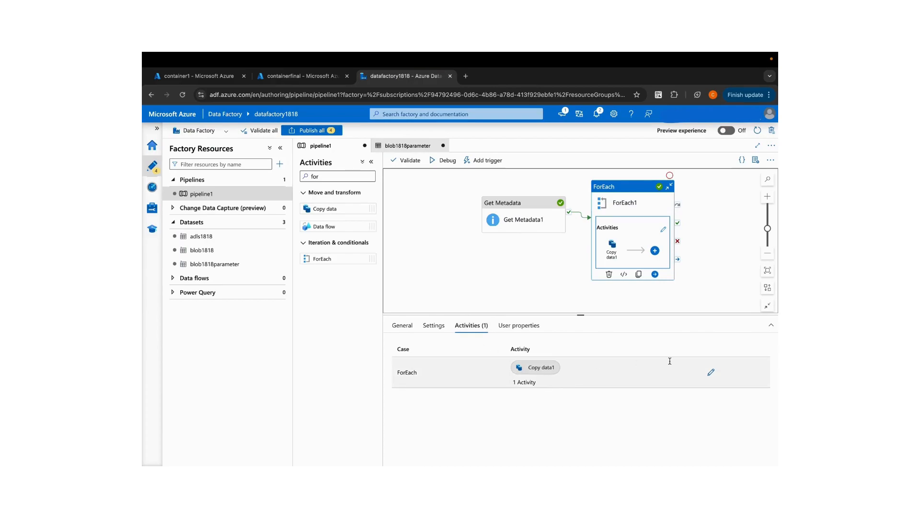
left_click(710, 373)
left_click(576, 200)
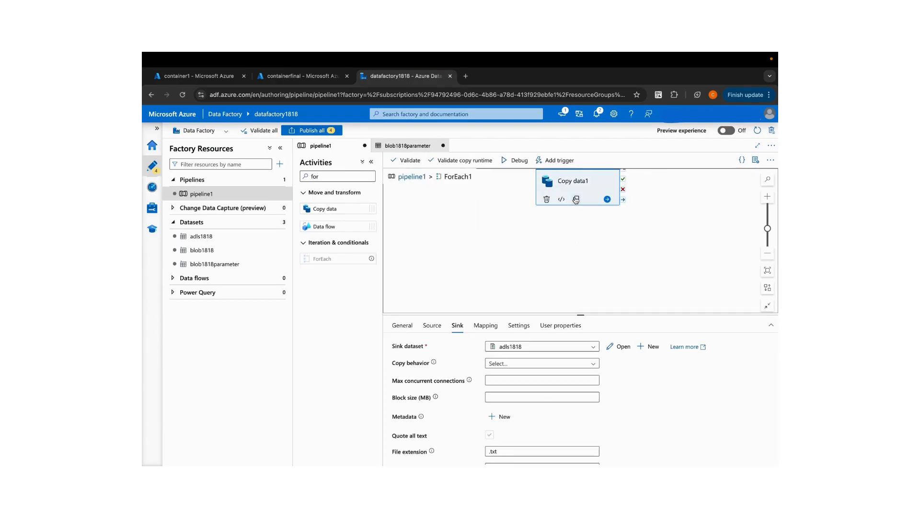
left_click(486, 325)
left_click(457, 325)
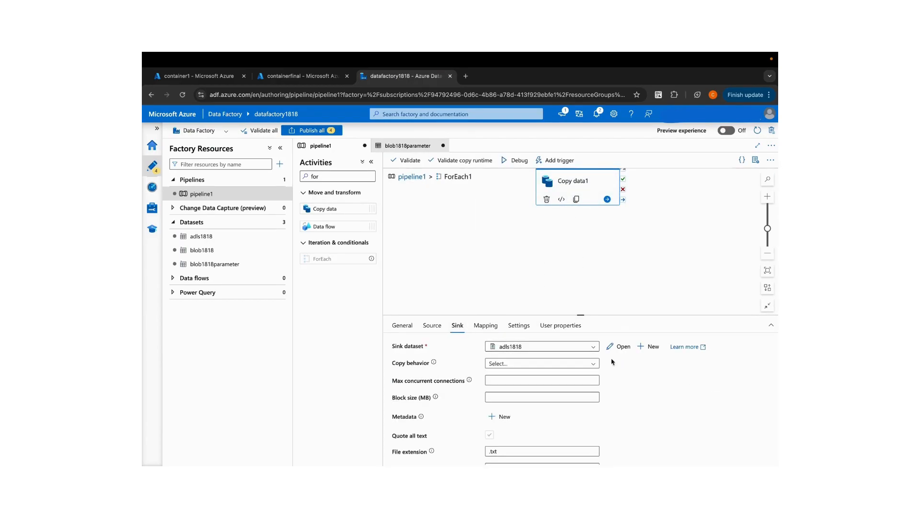
left_click(621, 346)
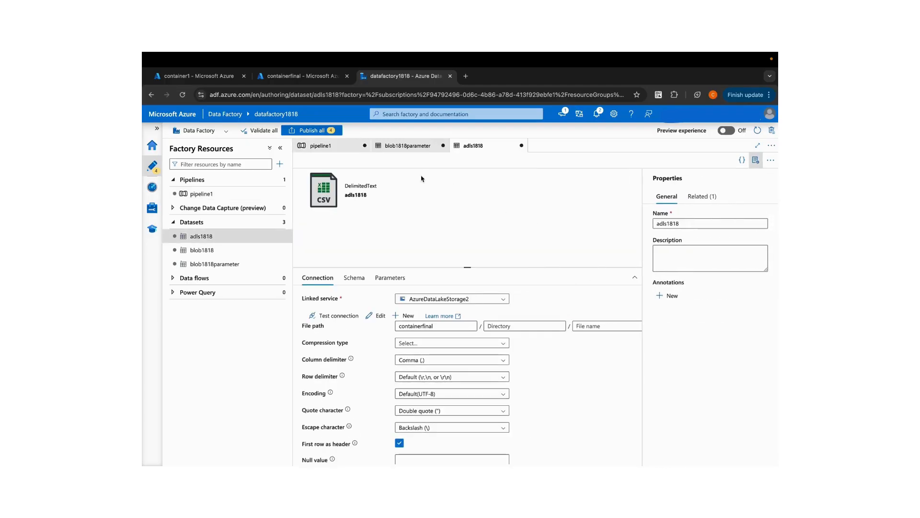
Set the directory in the adls1818 dataset's file path to folder-1 and return to pipeline1.
left_click(756, 160)
left_click(520, 315)
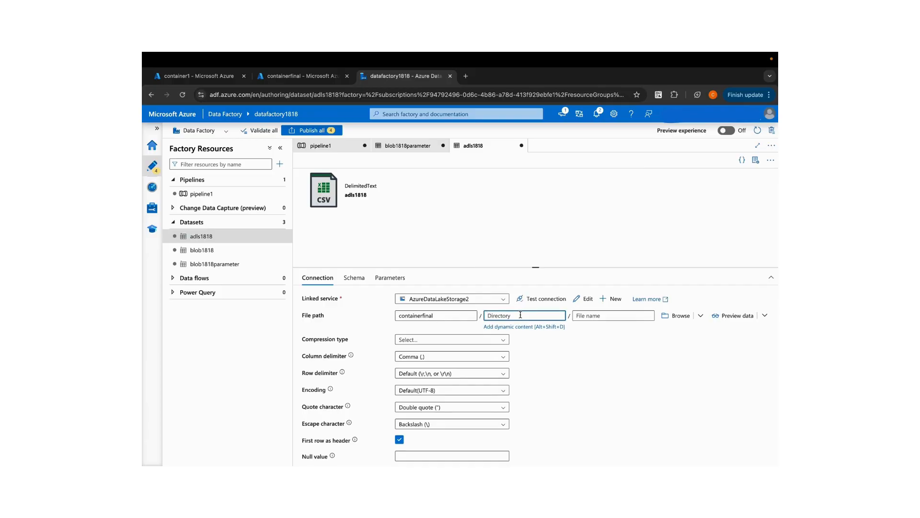
type("folder-1")
key("ctrl+shift+Tab")
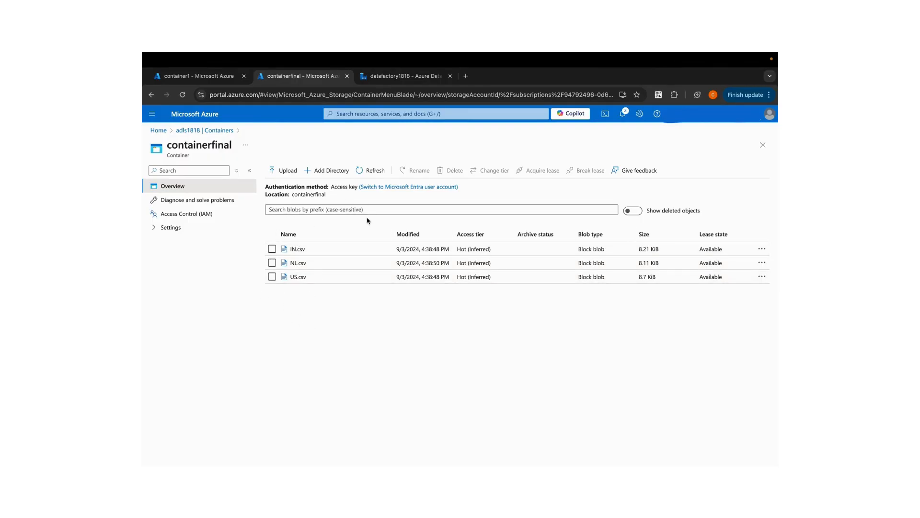
left_click(409, 72)
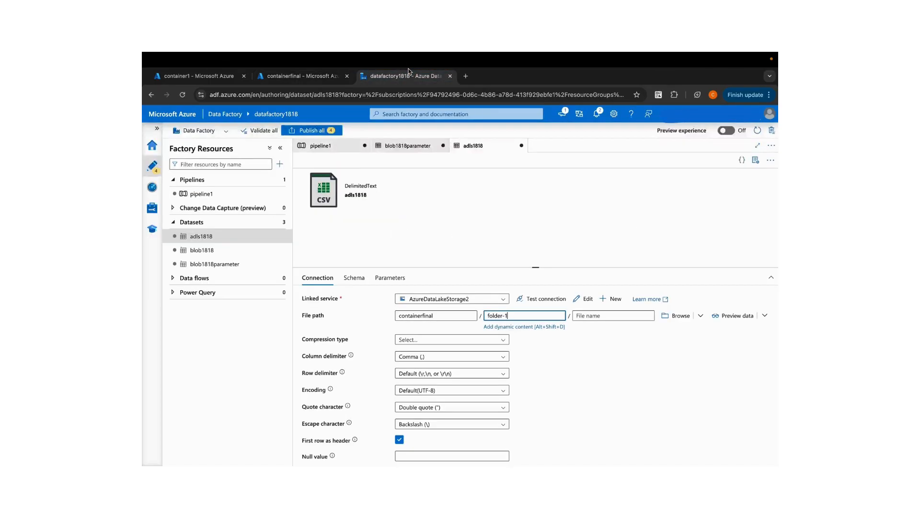
left_click(335, 150)
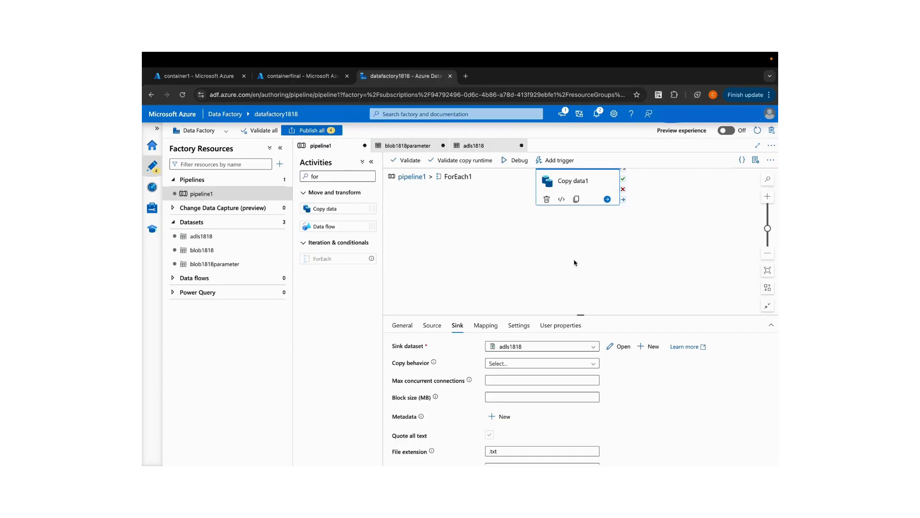